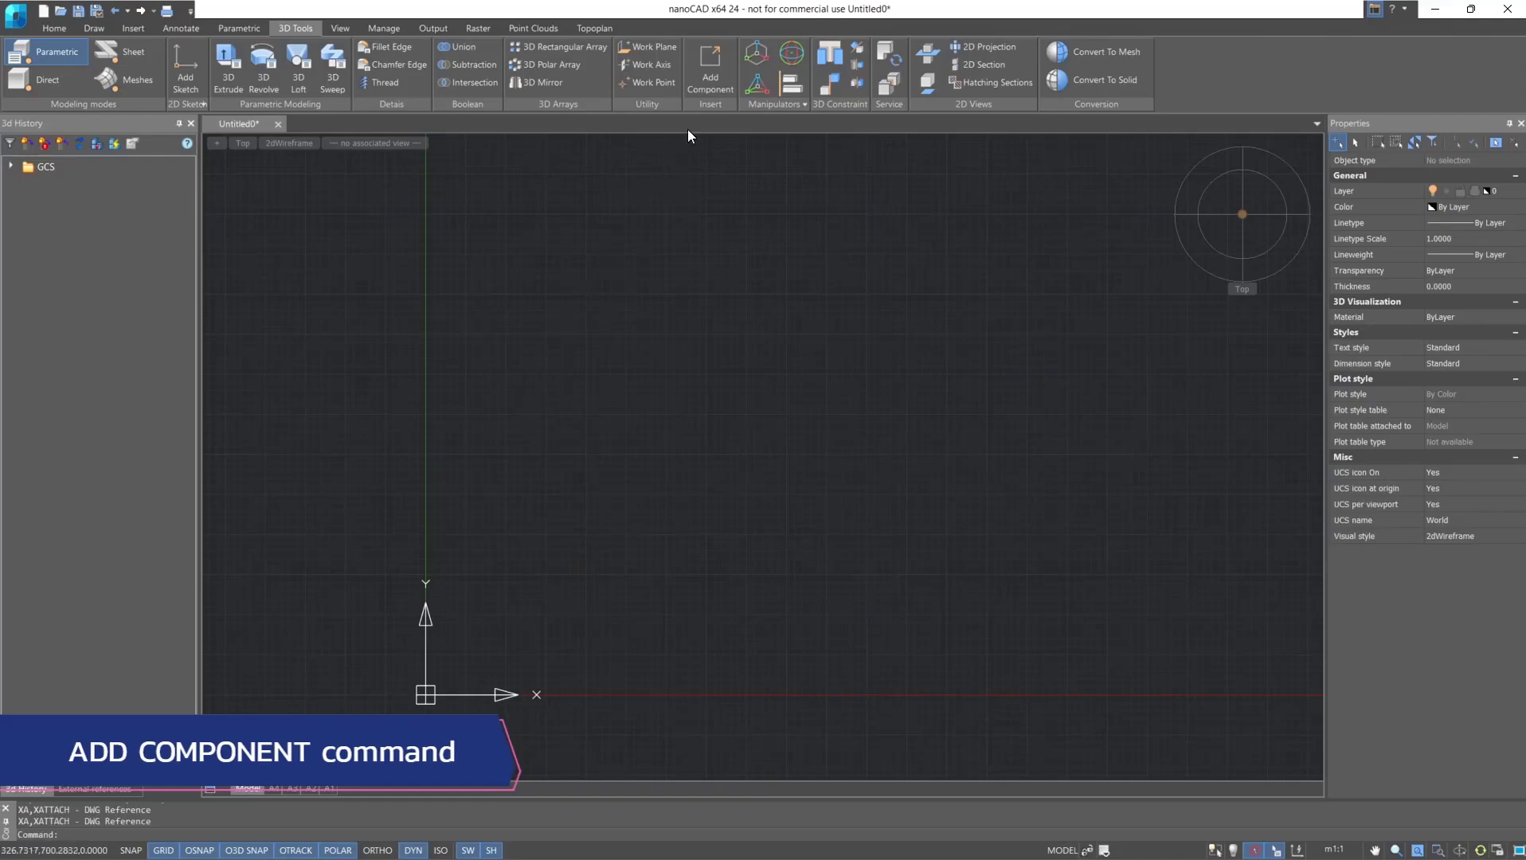
- Add the Bracket drawing as an attached component with full path and unit scale, placing it near the origin at about X 114.6, Y 72.5
click(706, 87)
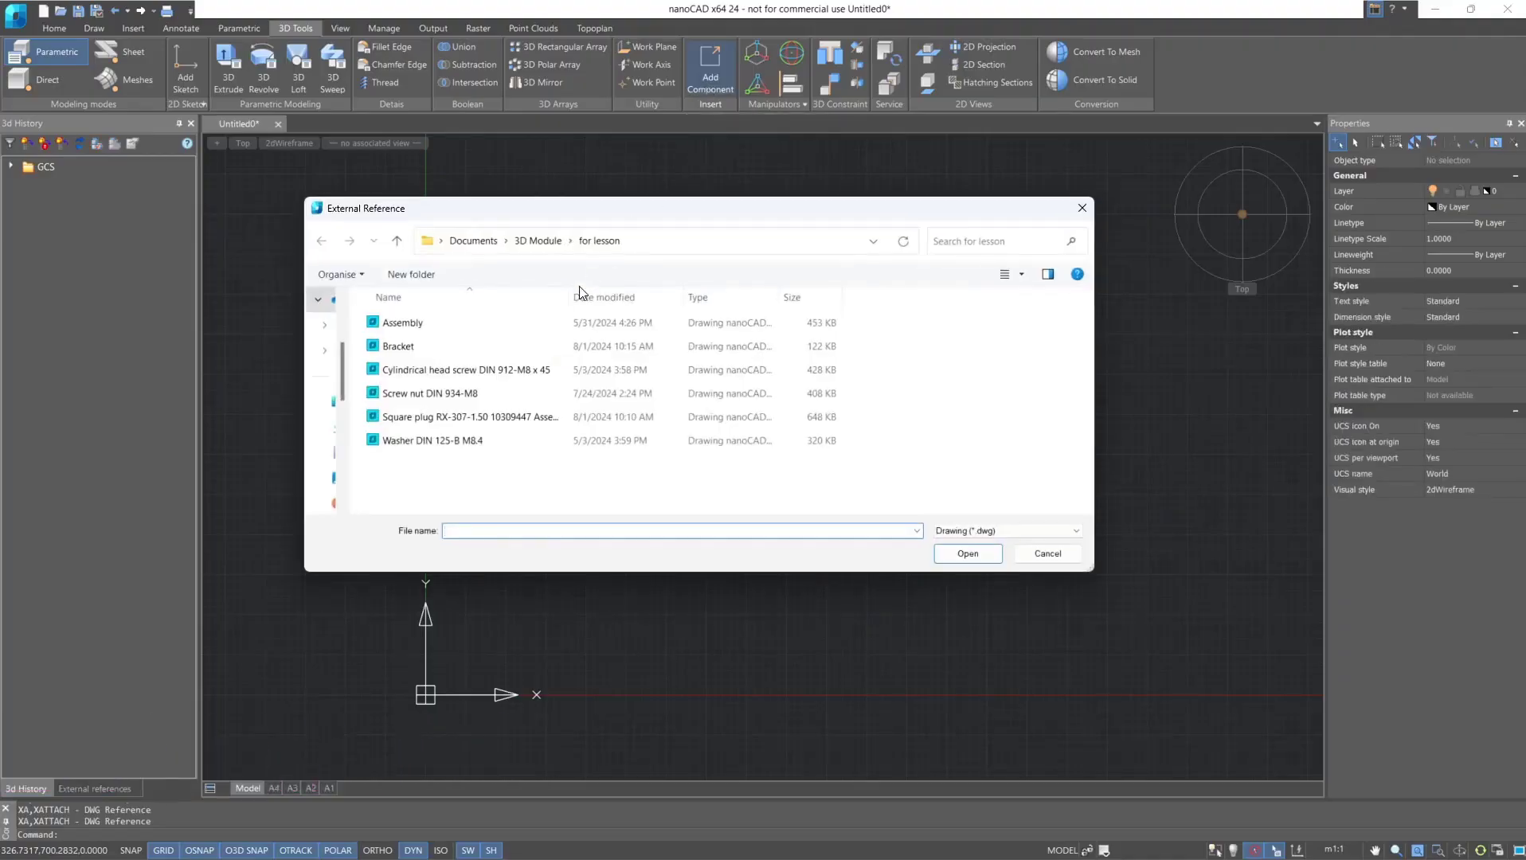
click(541, 348)
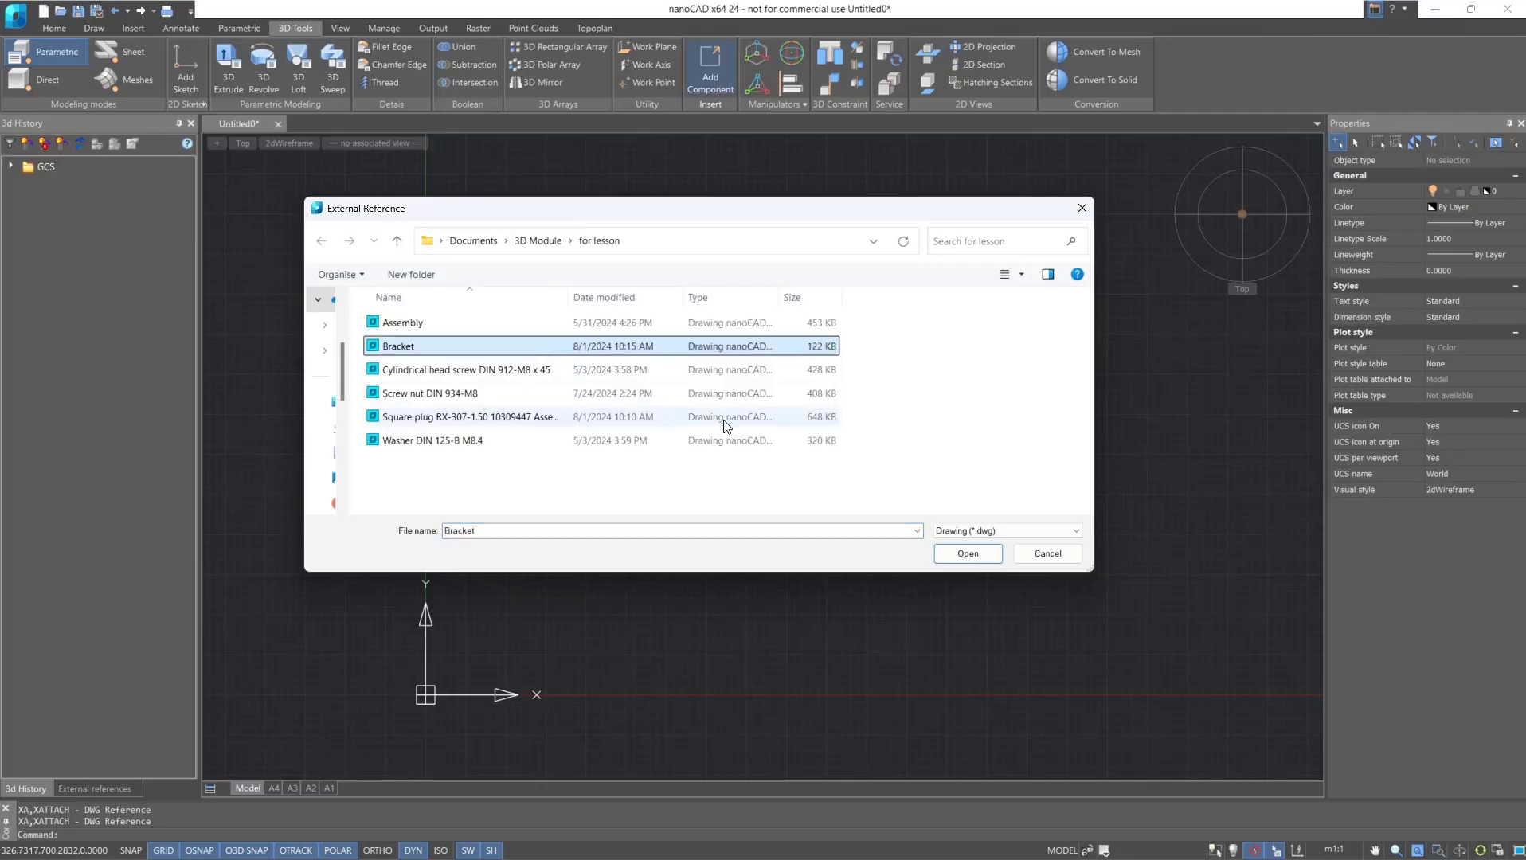
click(966, 553)
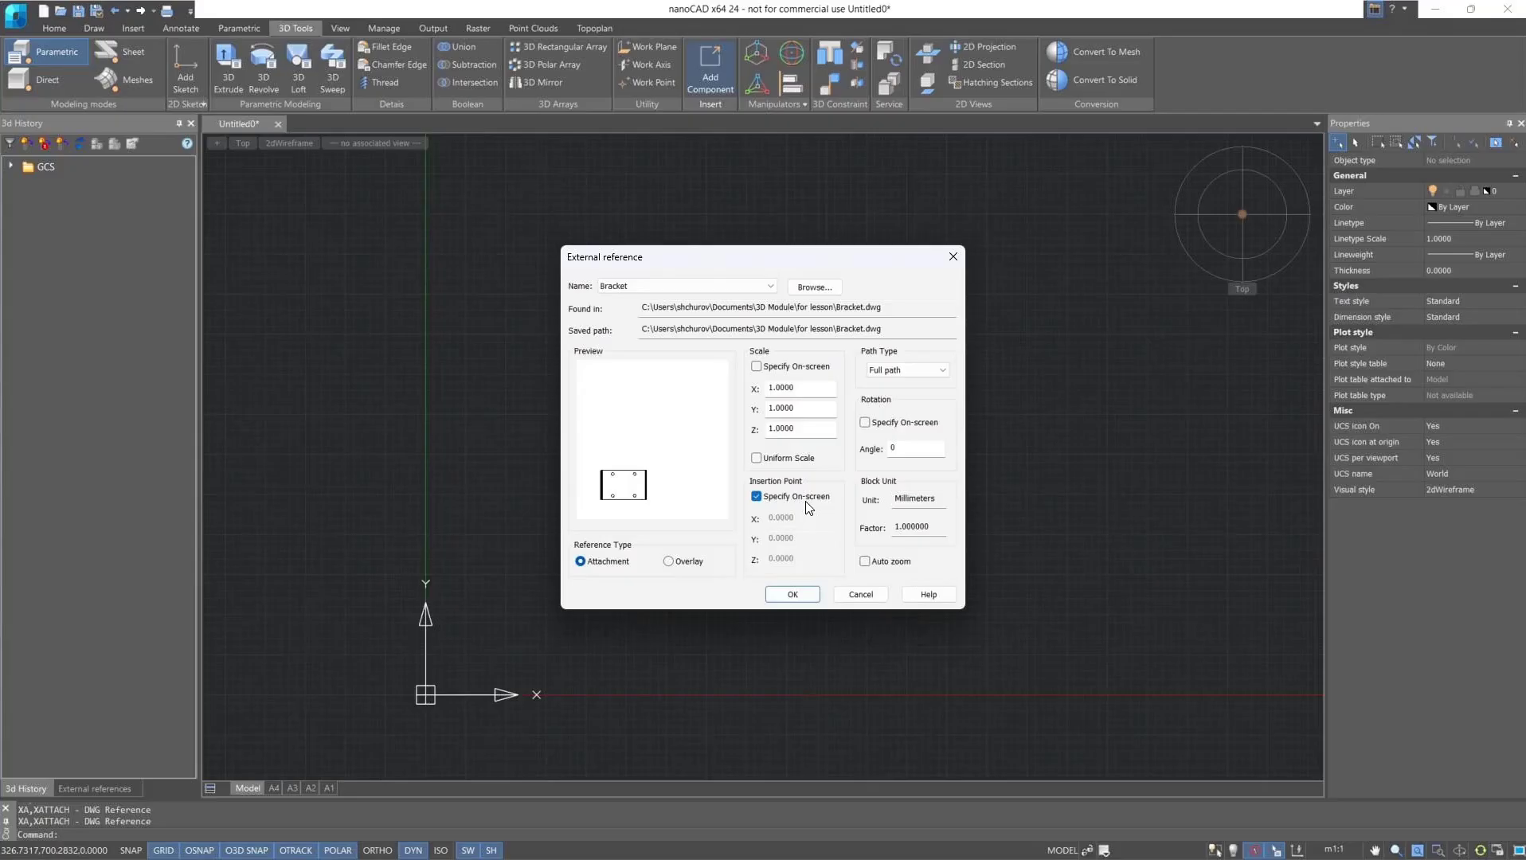
click(793, 594)
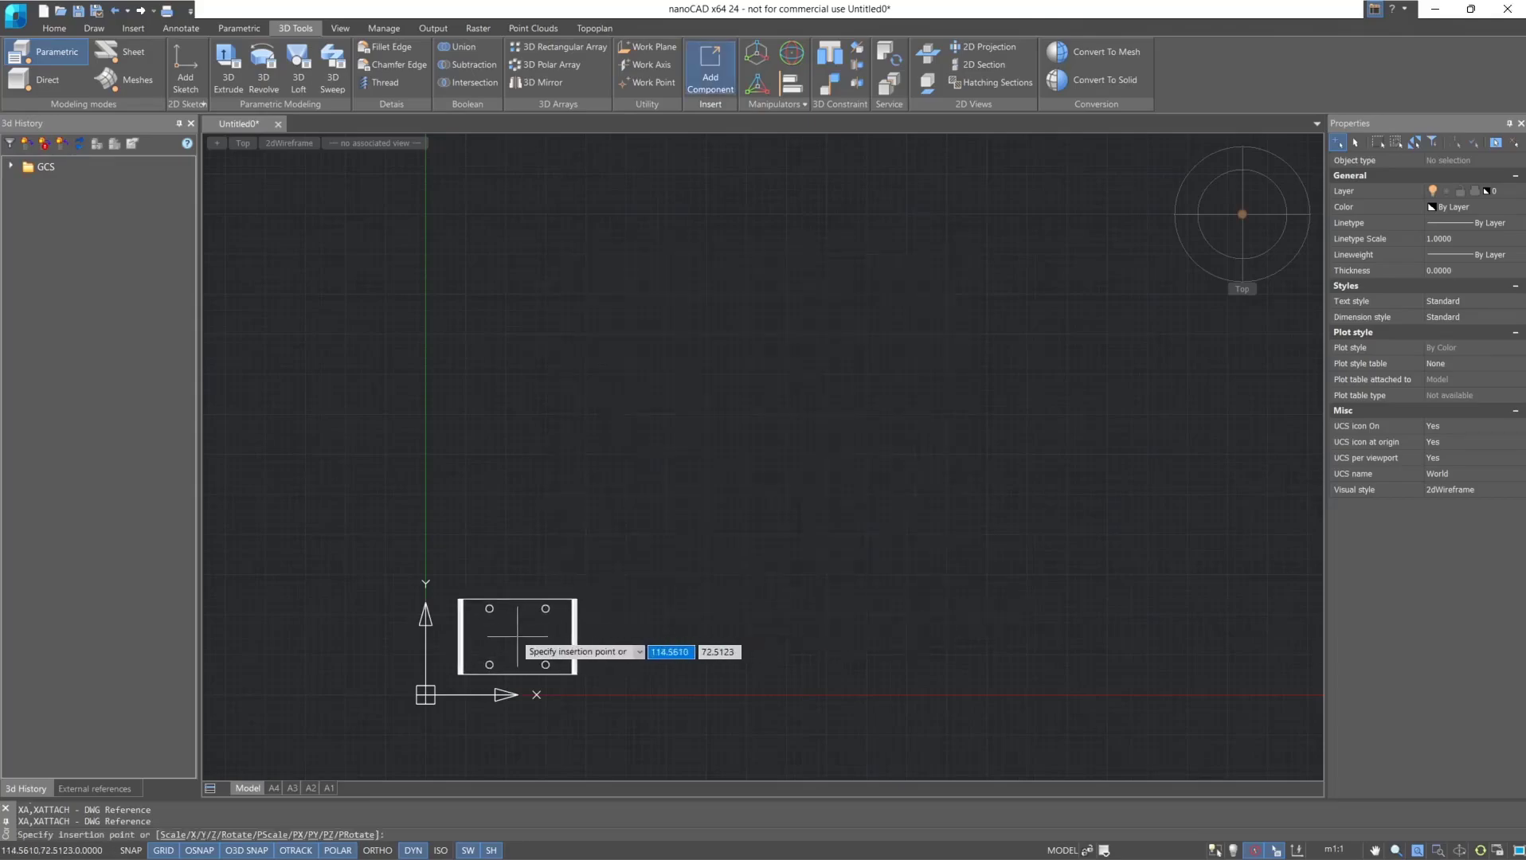
click(518, 636)
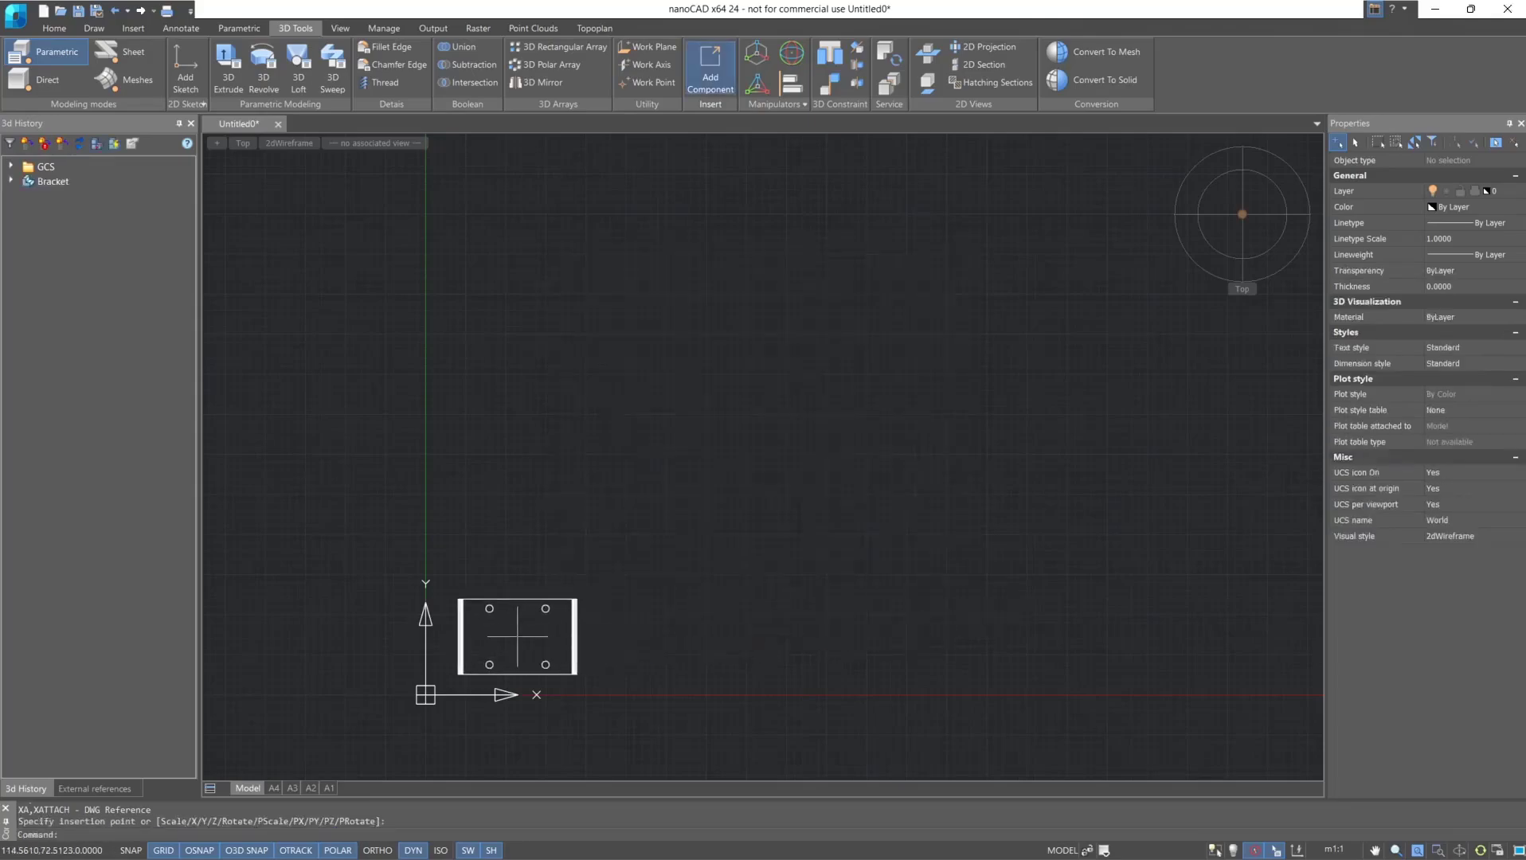
- Show the model in the top southwest isometric view with the Shaded with edges visual style
click(1214, 237)
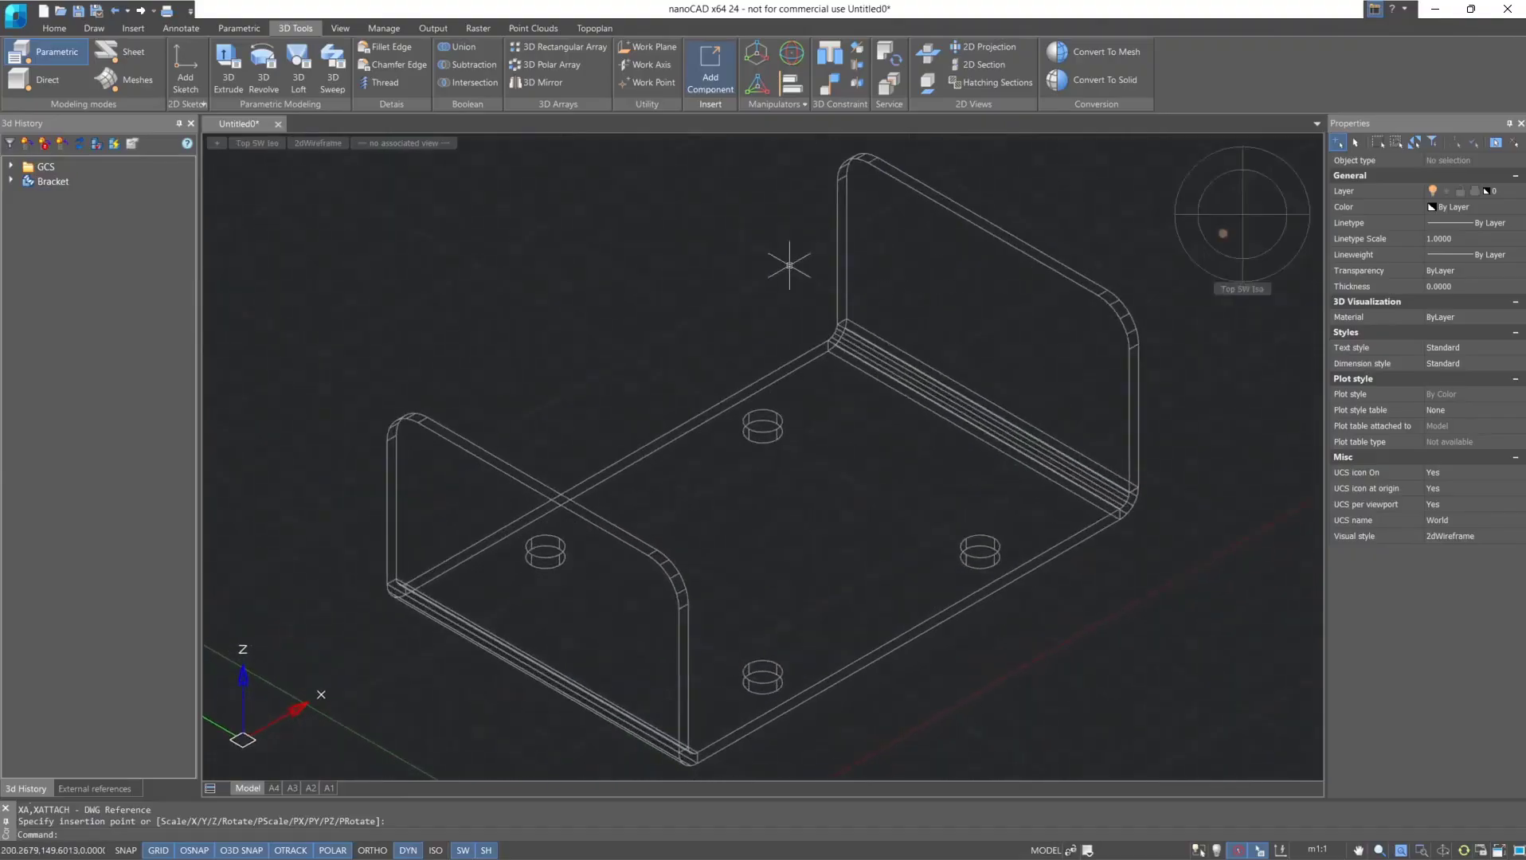
click(322, 147)
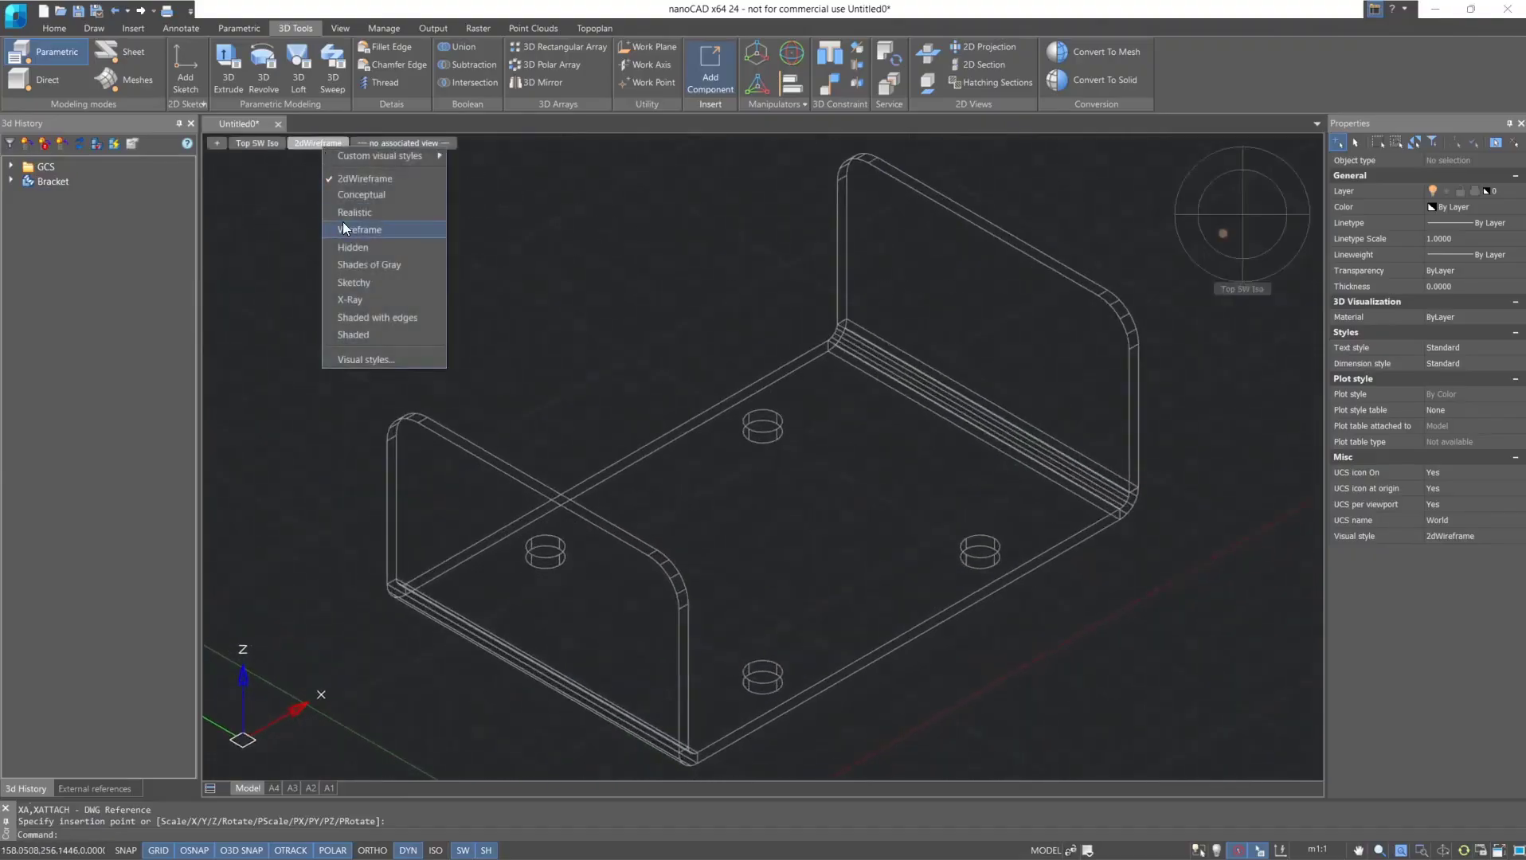
click(377, 317)
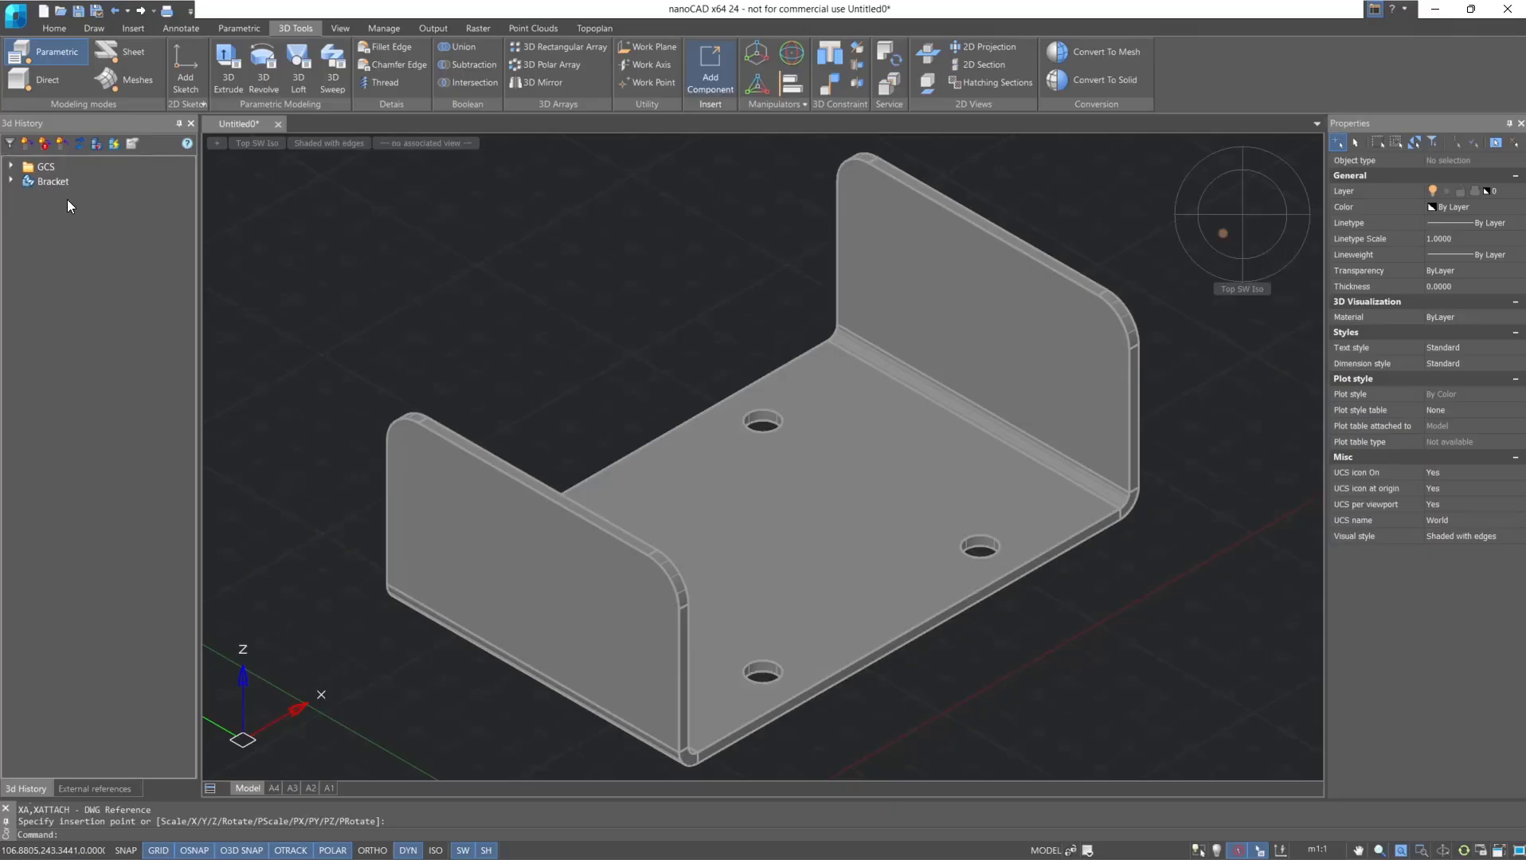
- Expand the Bracket reference's feature tree, open the reference for in-place editing, and list its features there
click(12, 182)
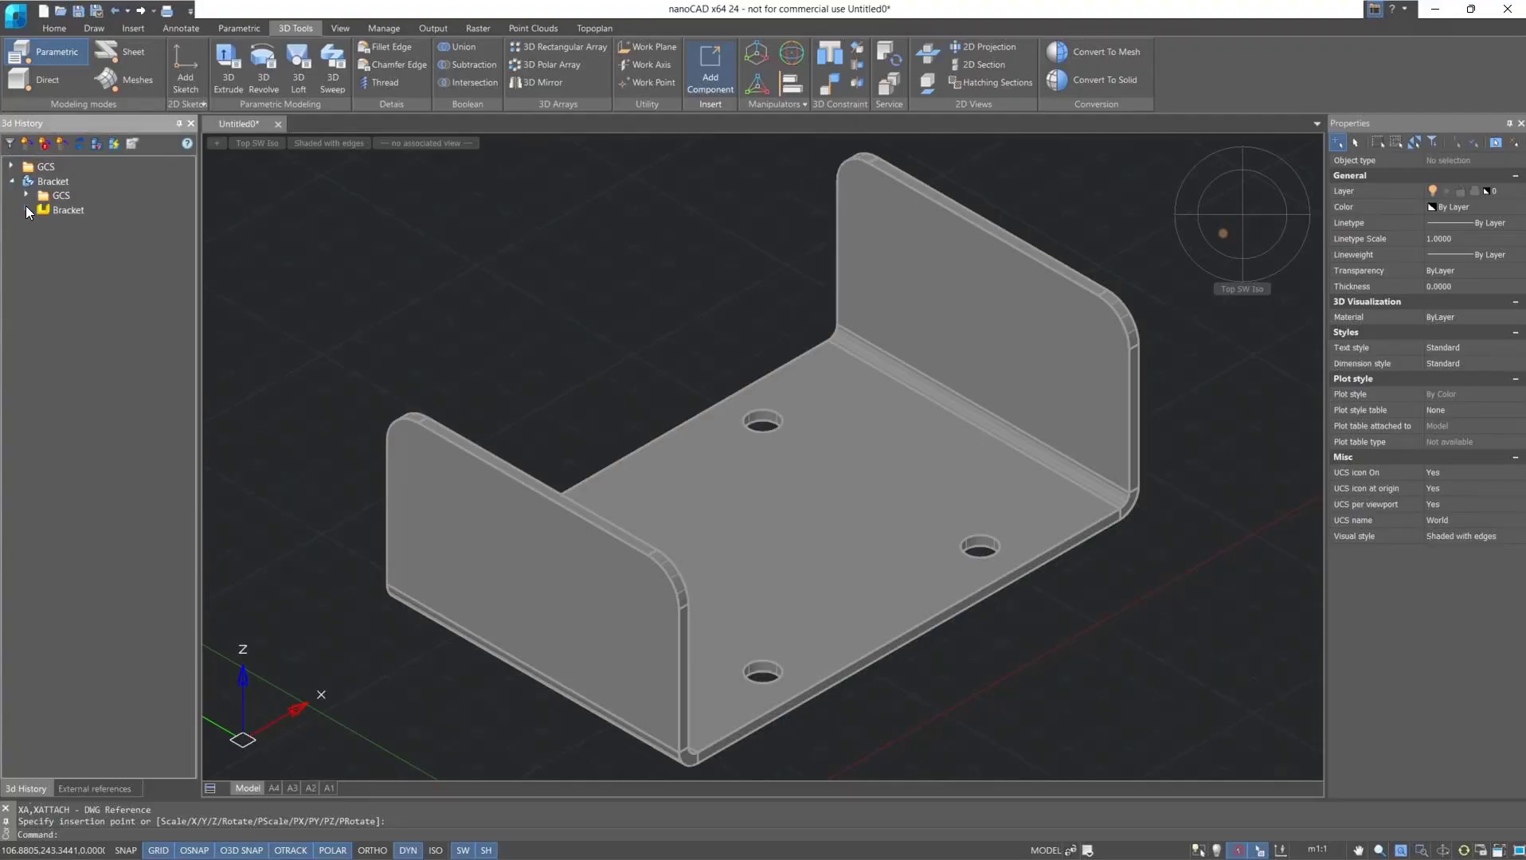
click(27, 209)
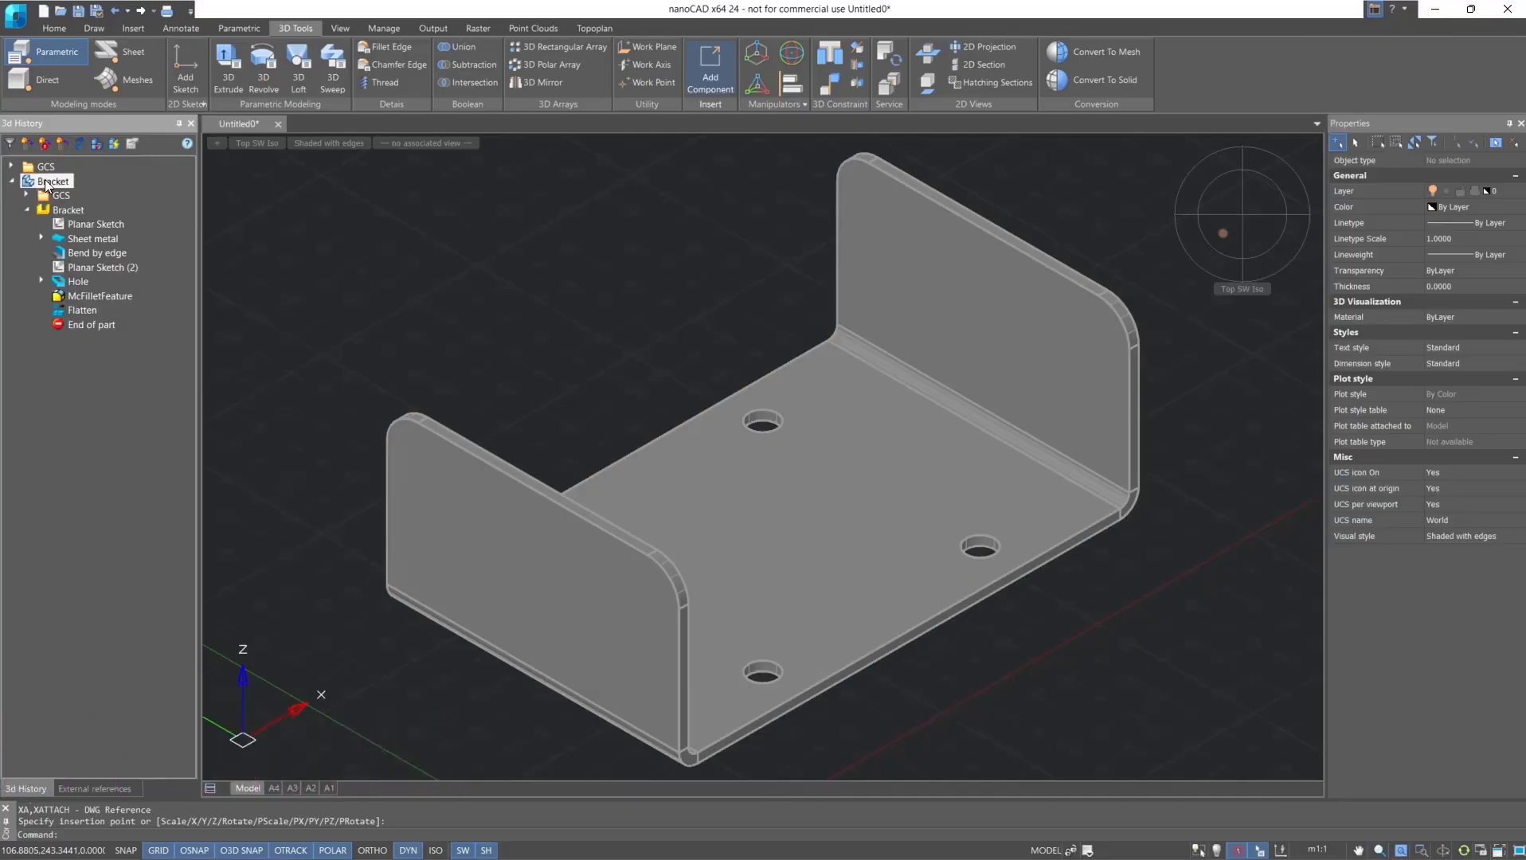
click(44, 180)
right_click(44, 180)
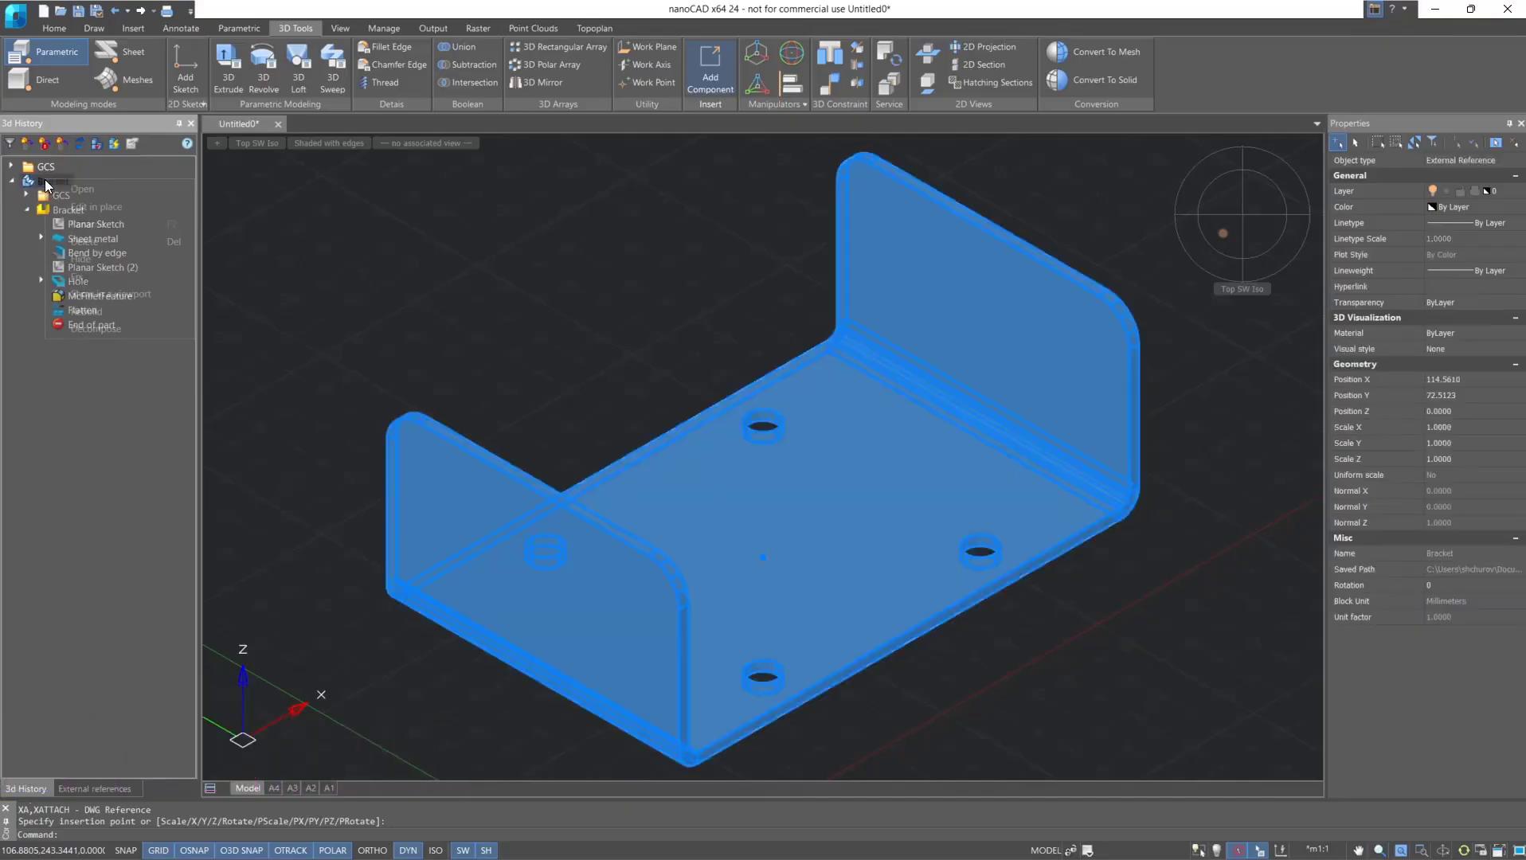
click(129, 209)
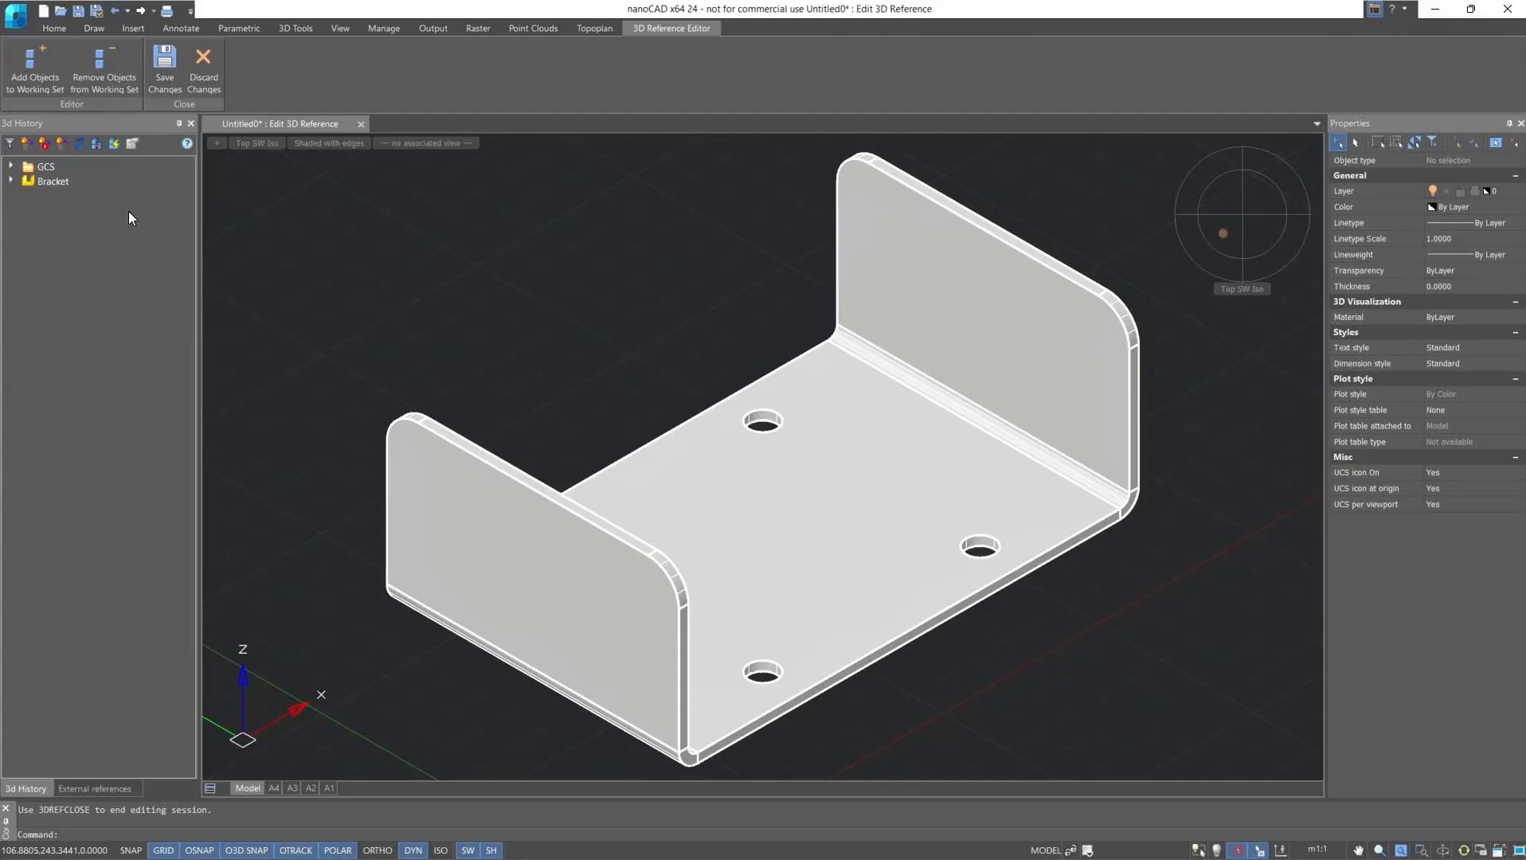
click(11, 180)
- Suppress the bracket's McFilletFeature and unsuppress it to compare the part with and without rounded corners
click(82, 269)
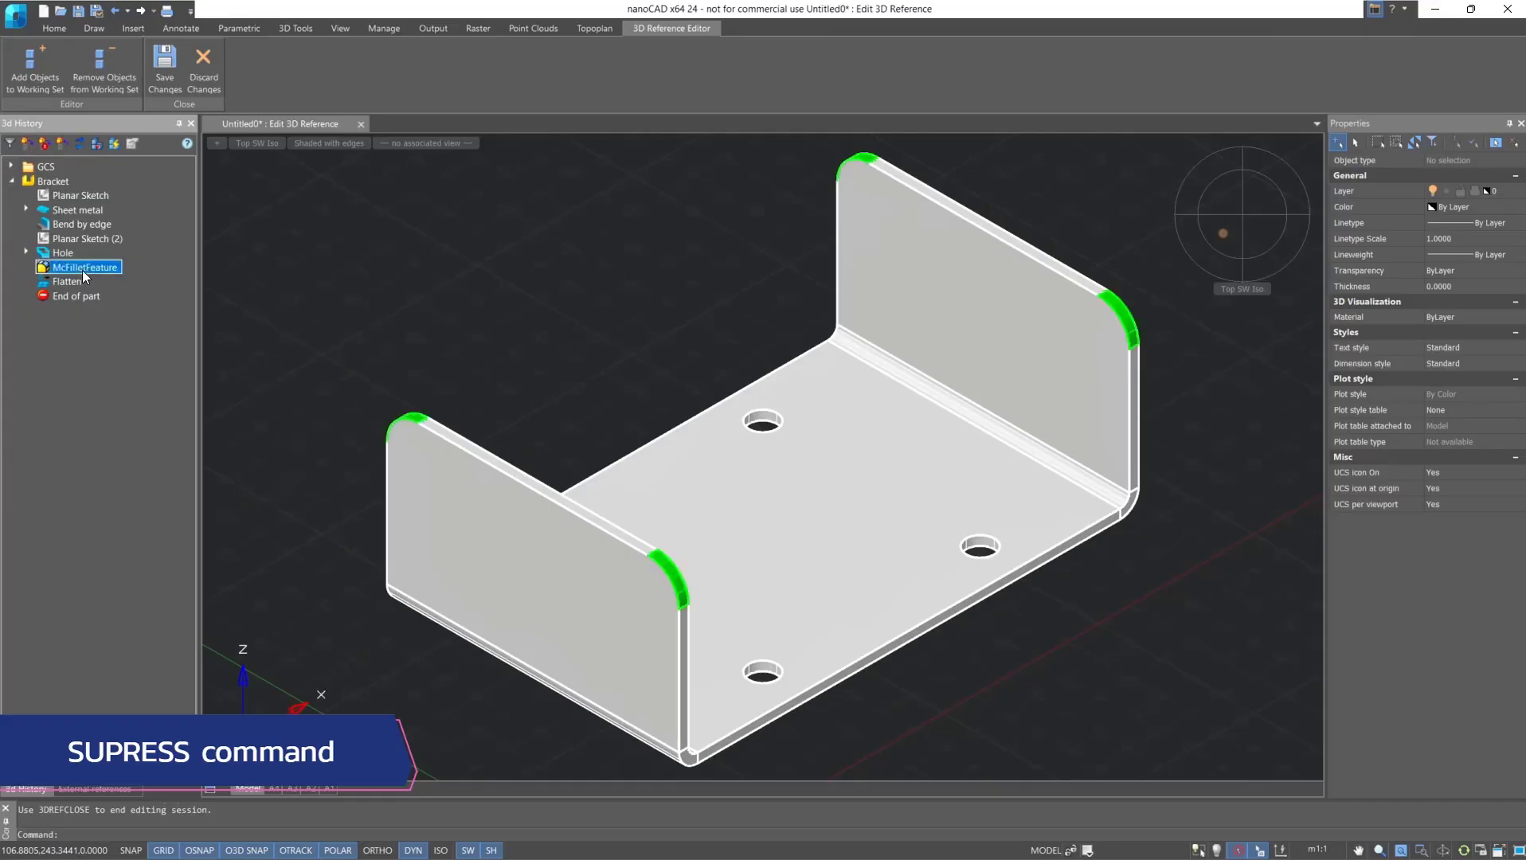
right_click(82, 269)
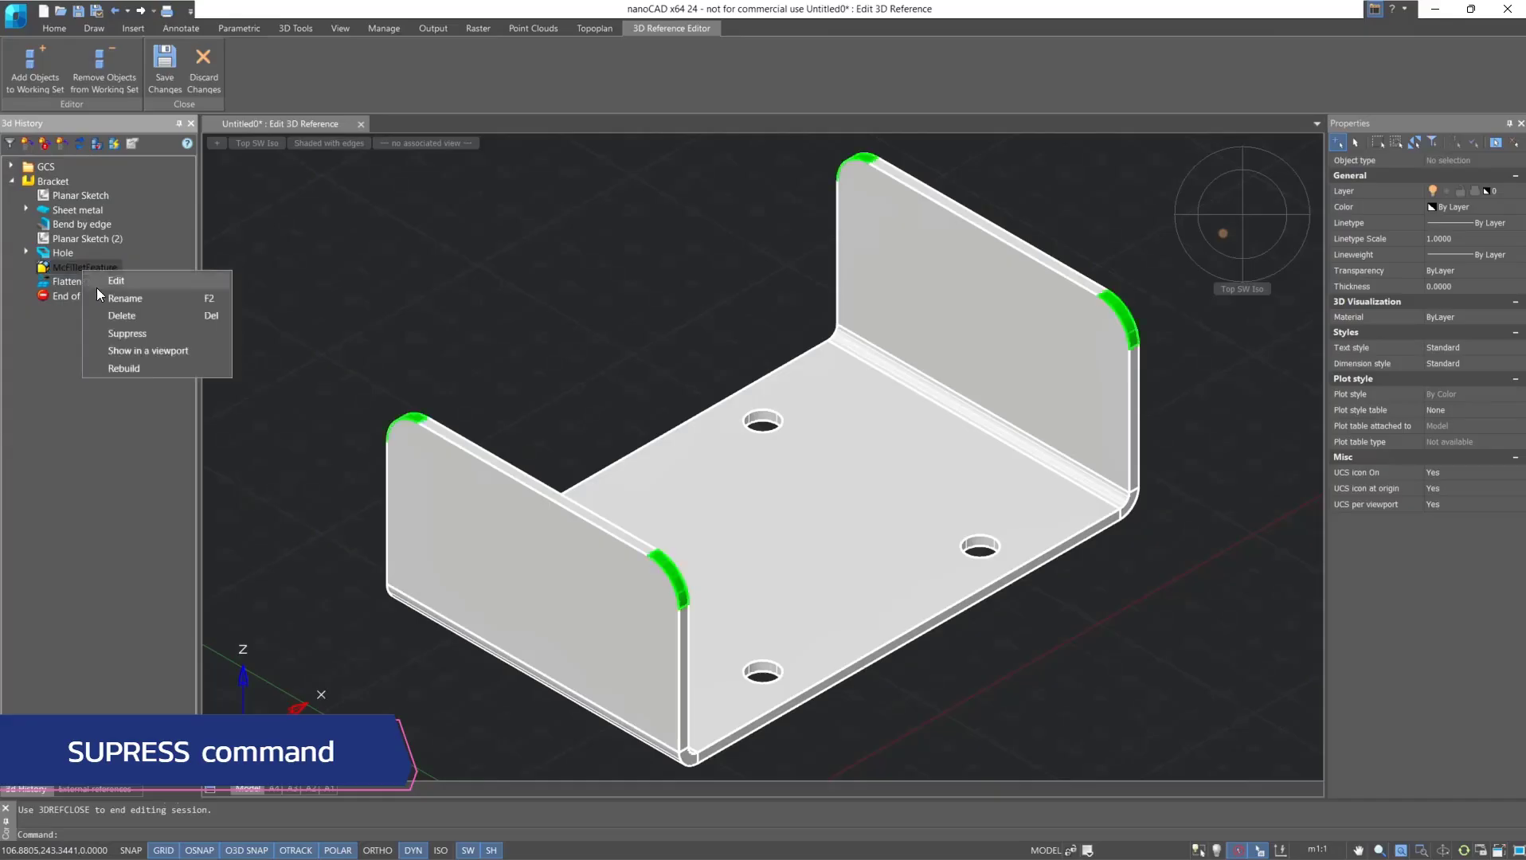
click(117, 334)
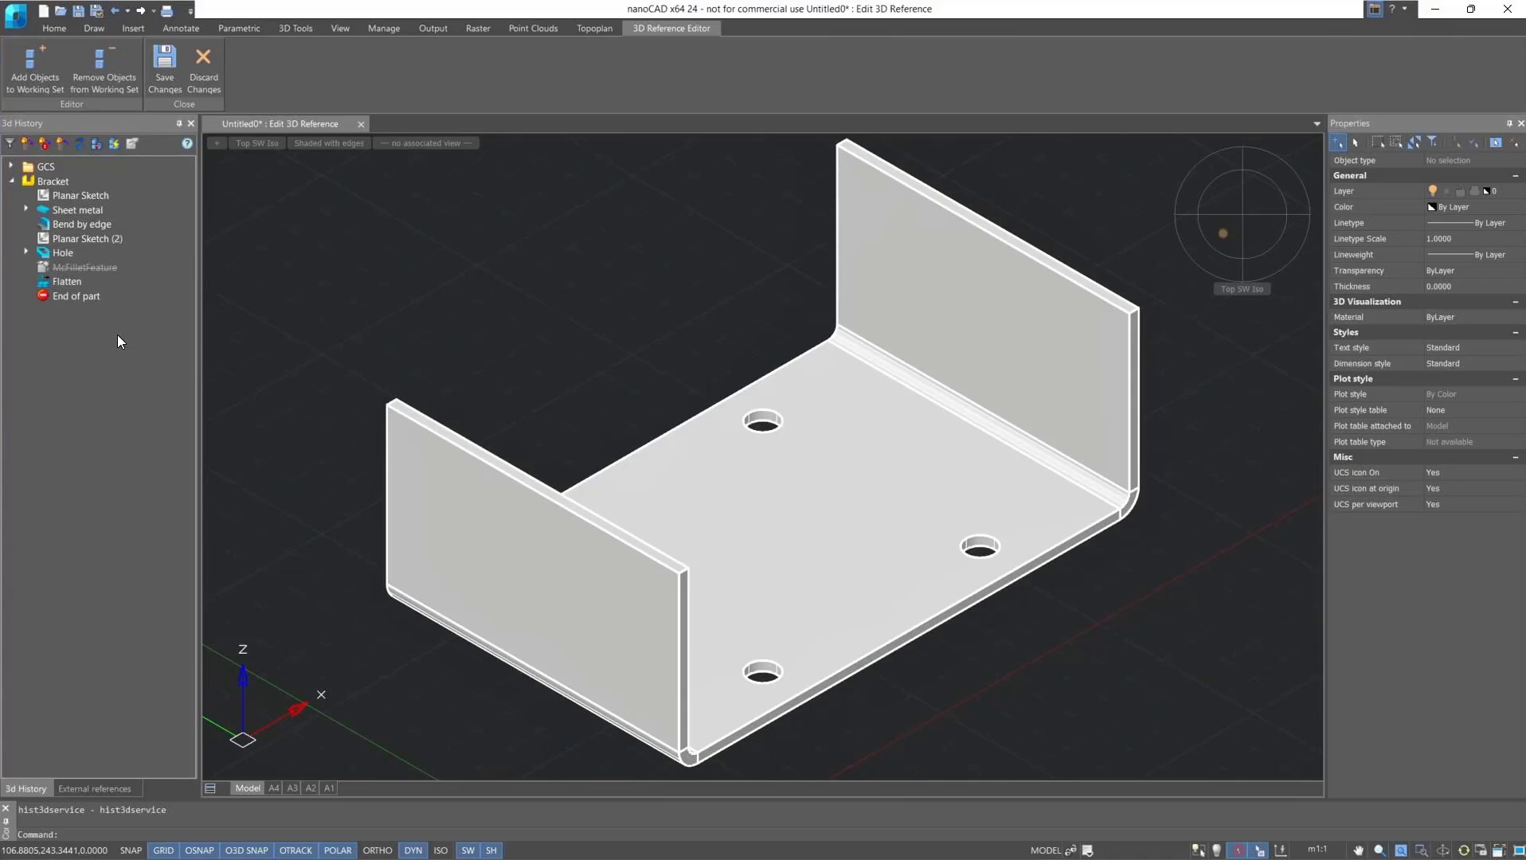
click(84, 267)
right_click(85, 267)
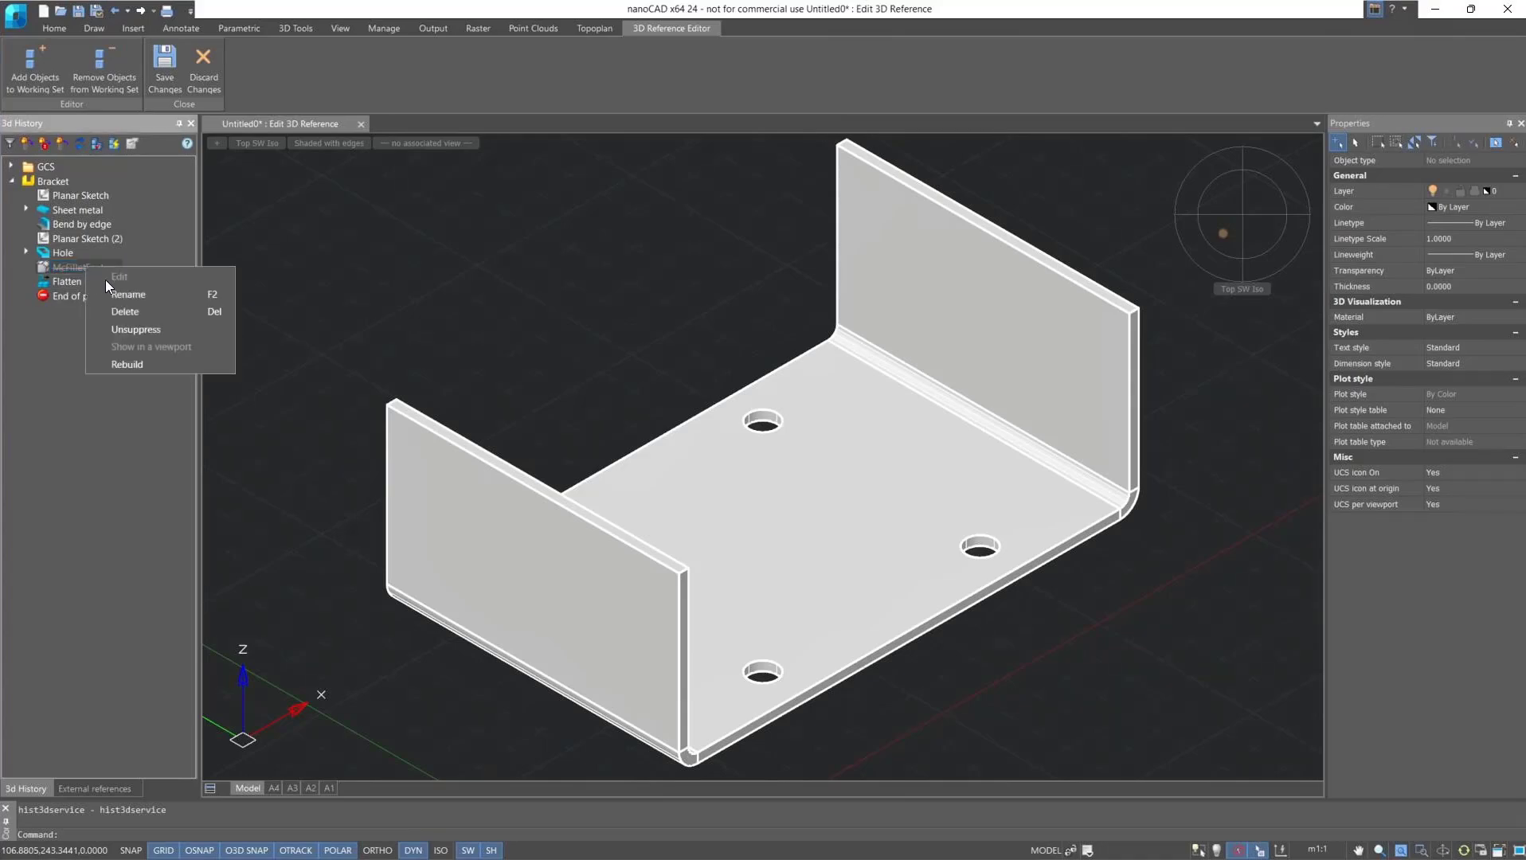
click(117, 329)
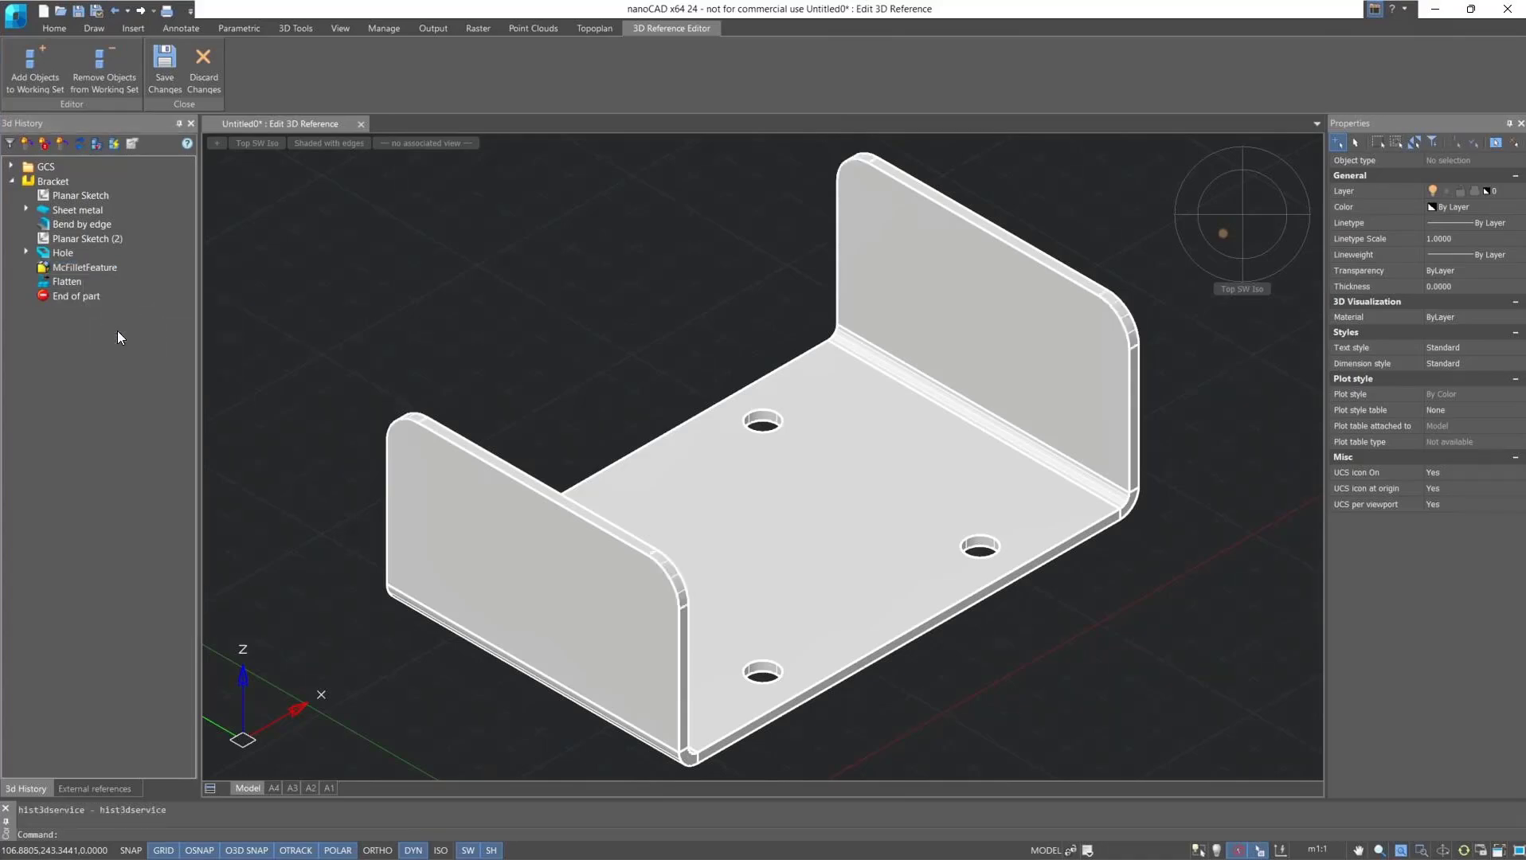
- Suppress the McFilletFeature in the Bracket's feature history
click(93, 269)
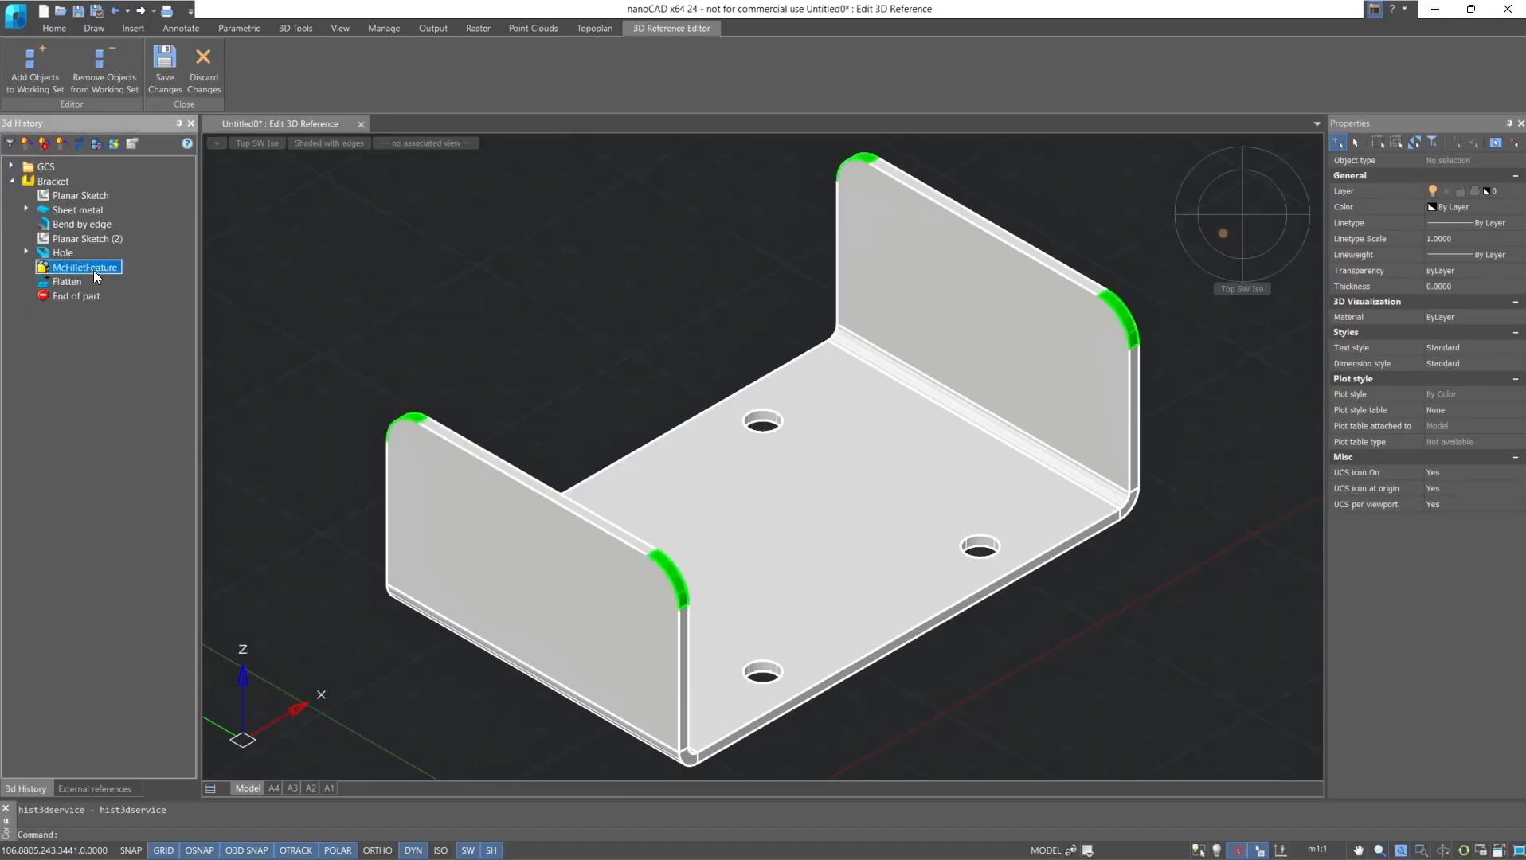
right_click(93, 270)
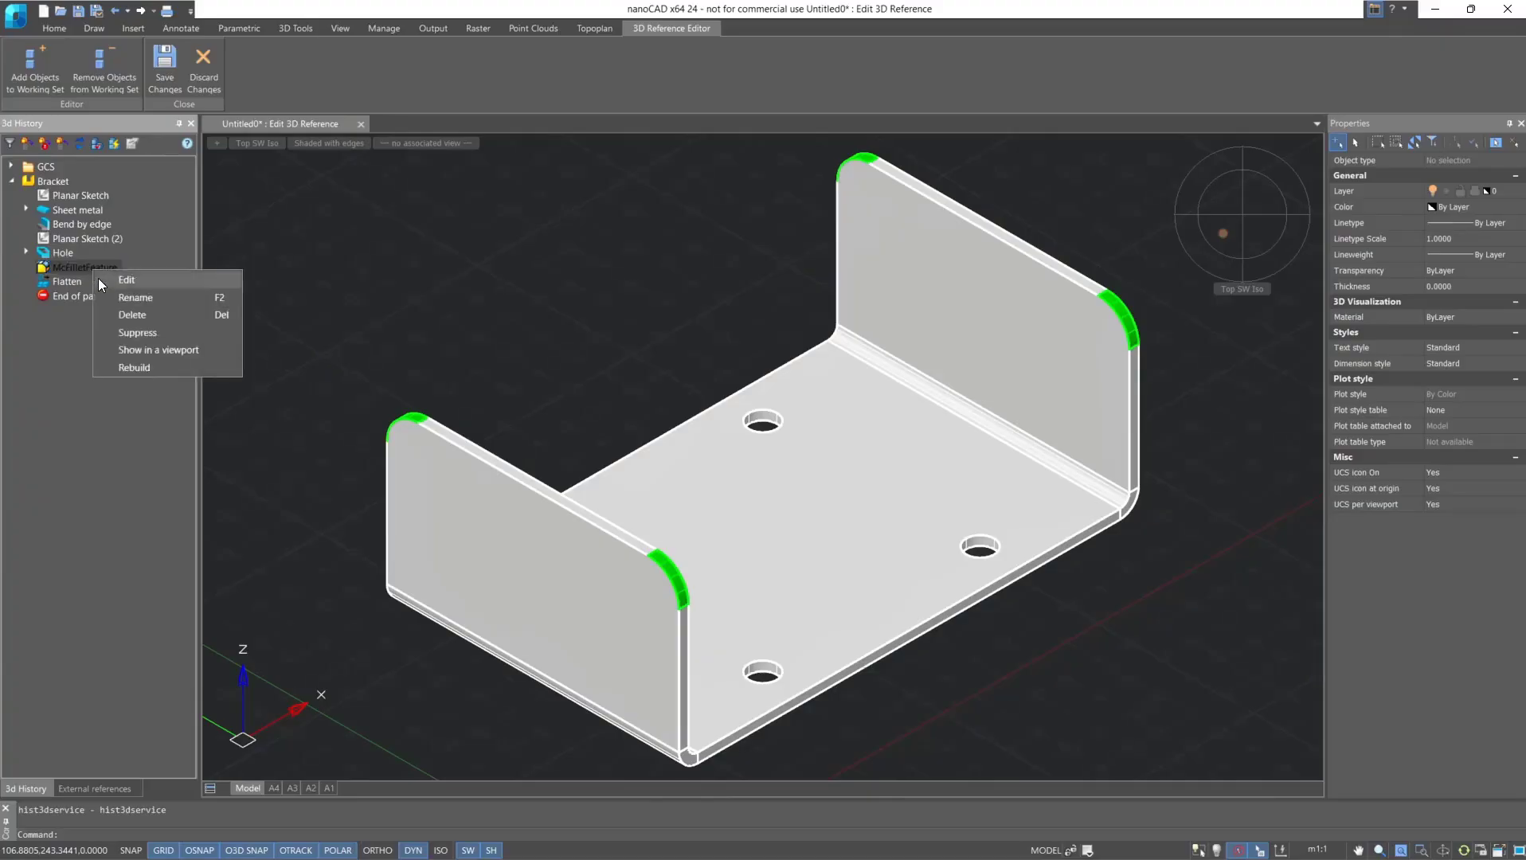
click(121, 332)
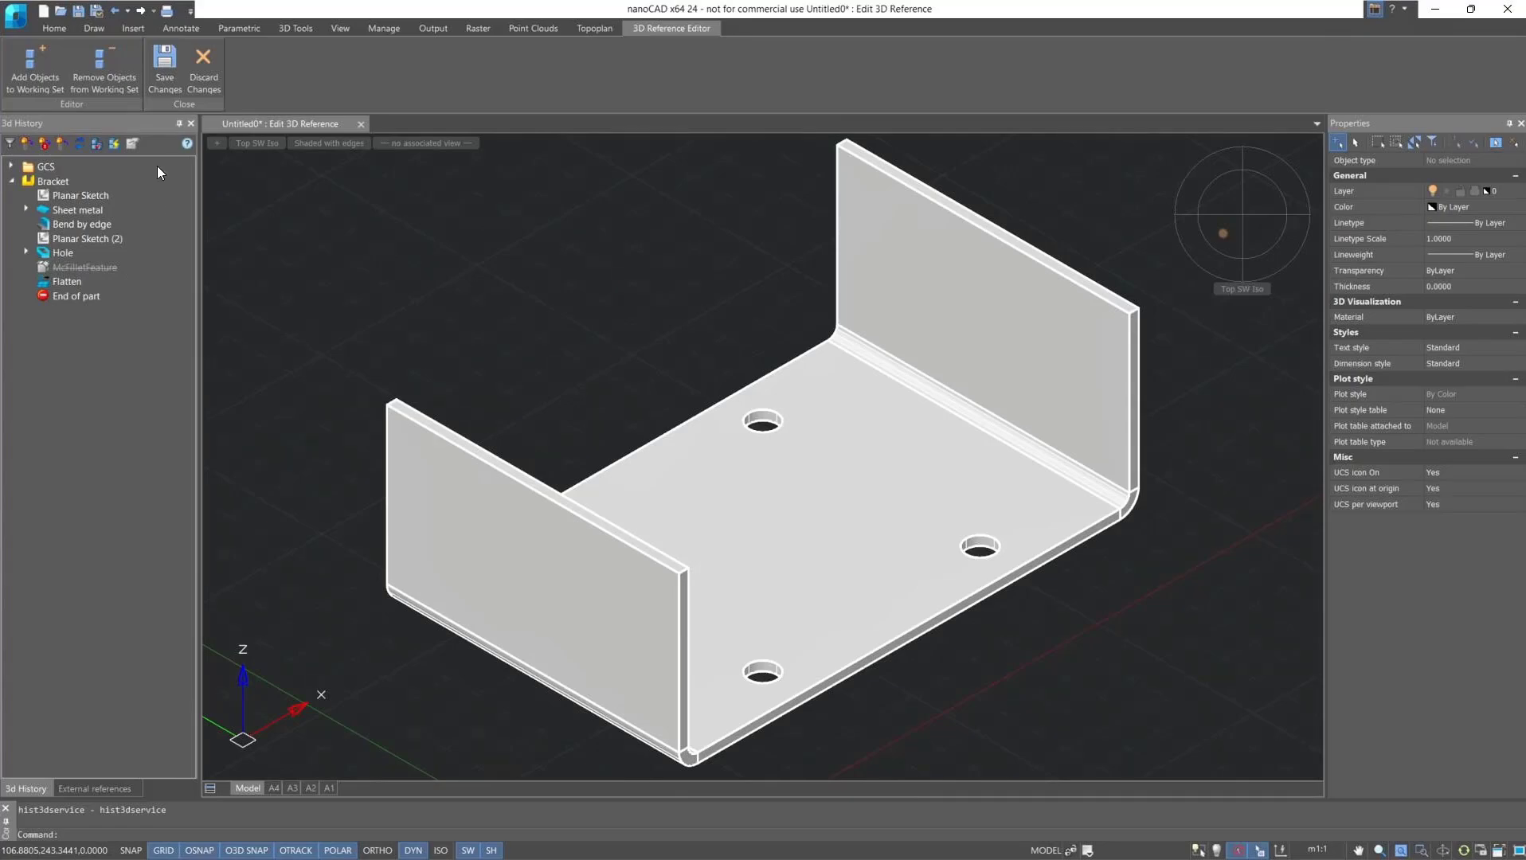
- Save the changes to the Bracket reference, close the reference editing session, and reload the changed reference
click(166, 89)
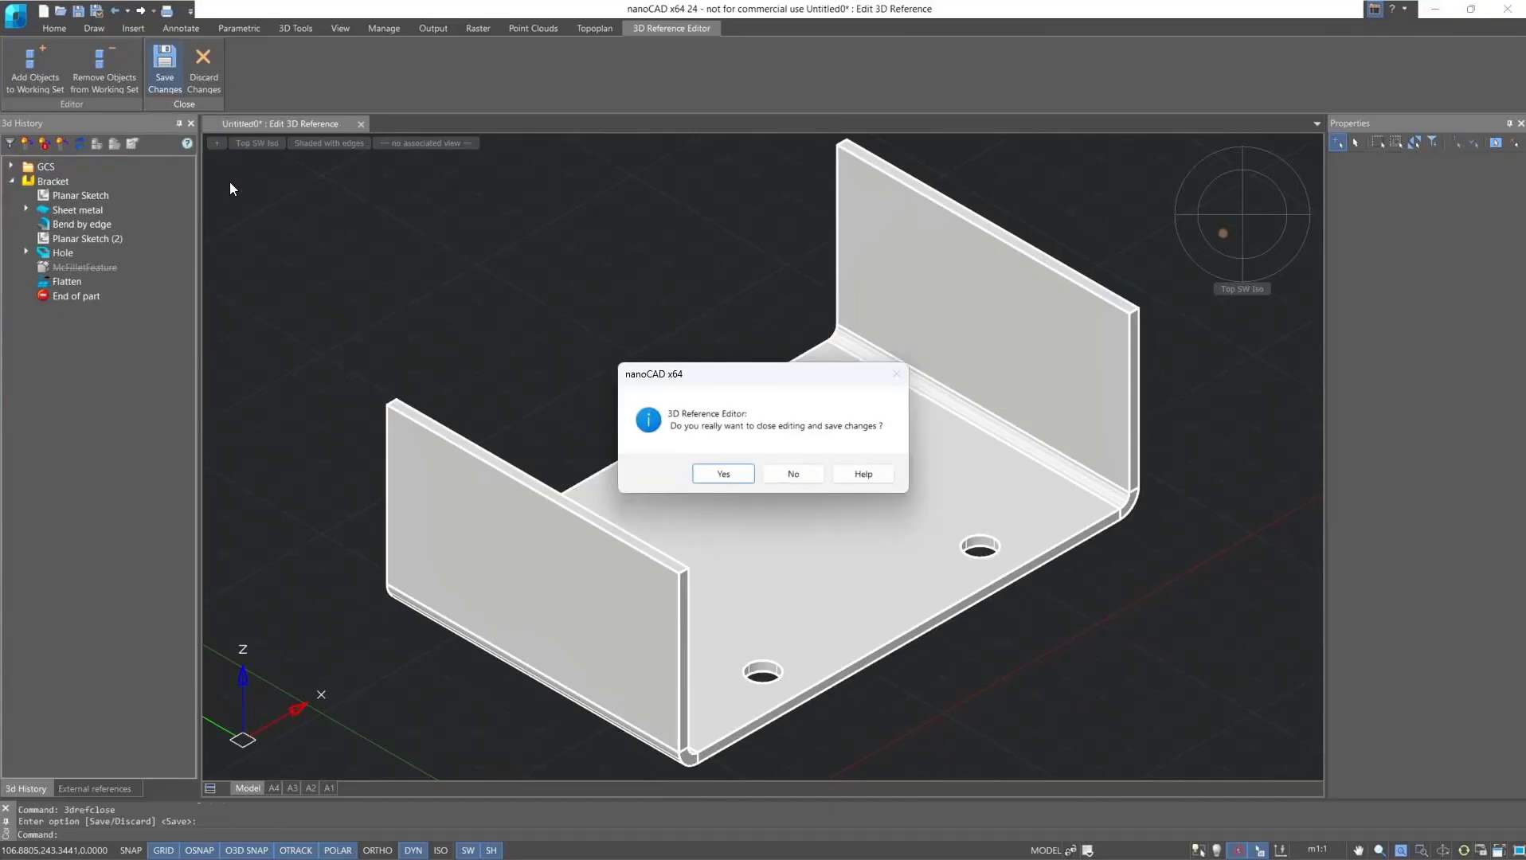
click(722, 473)
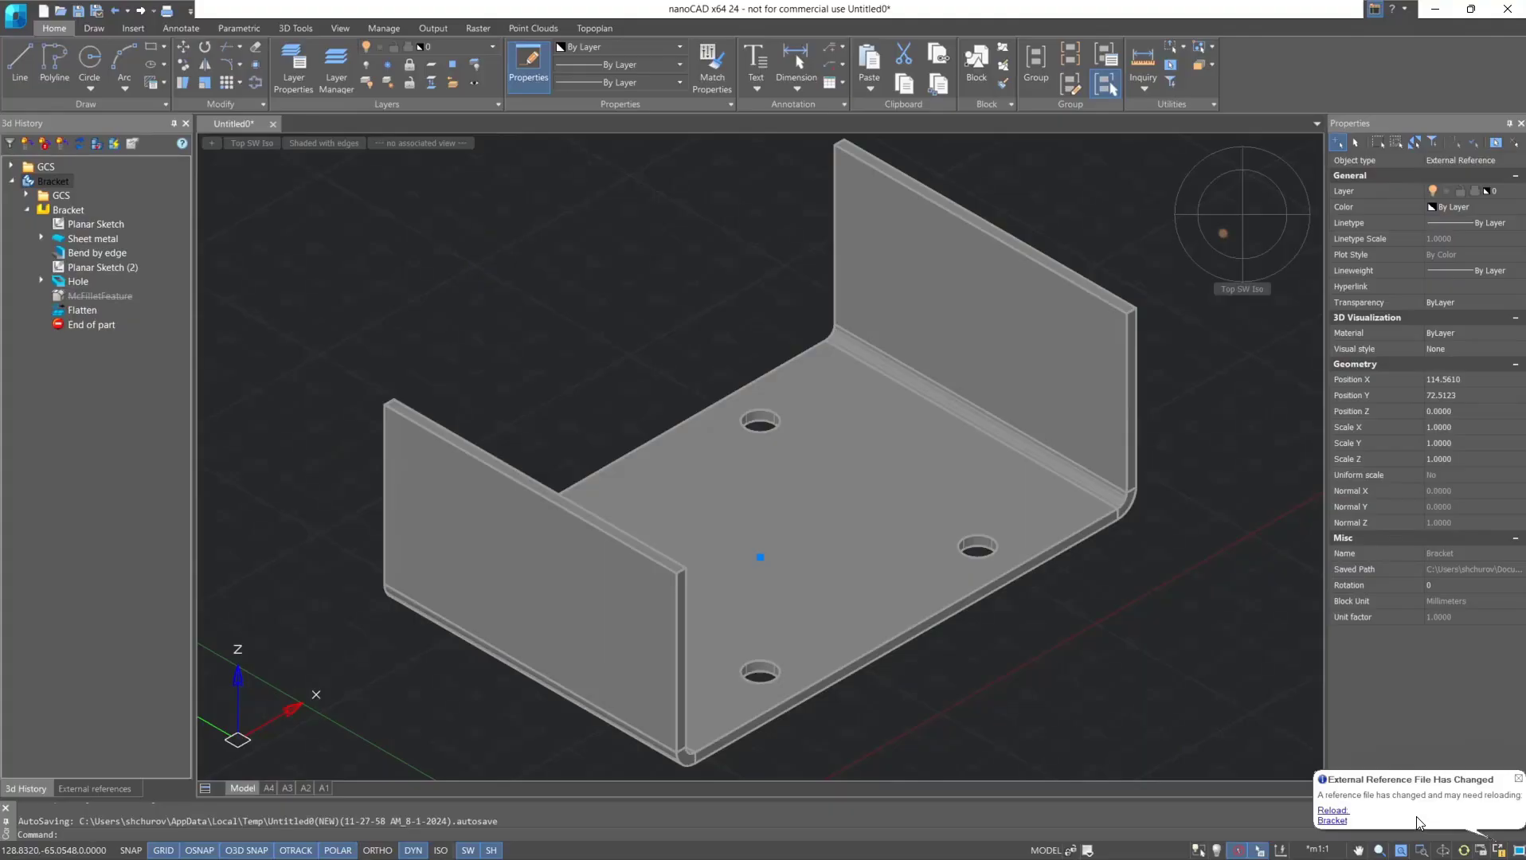
click(1333, 814)
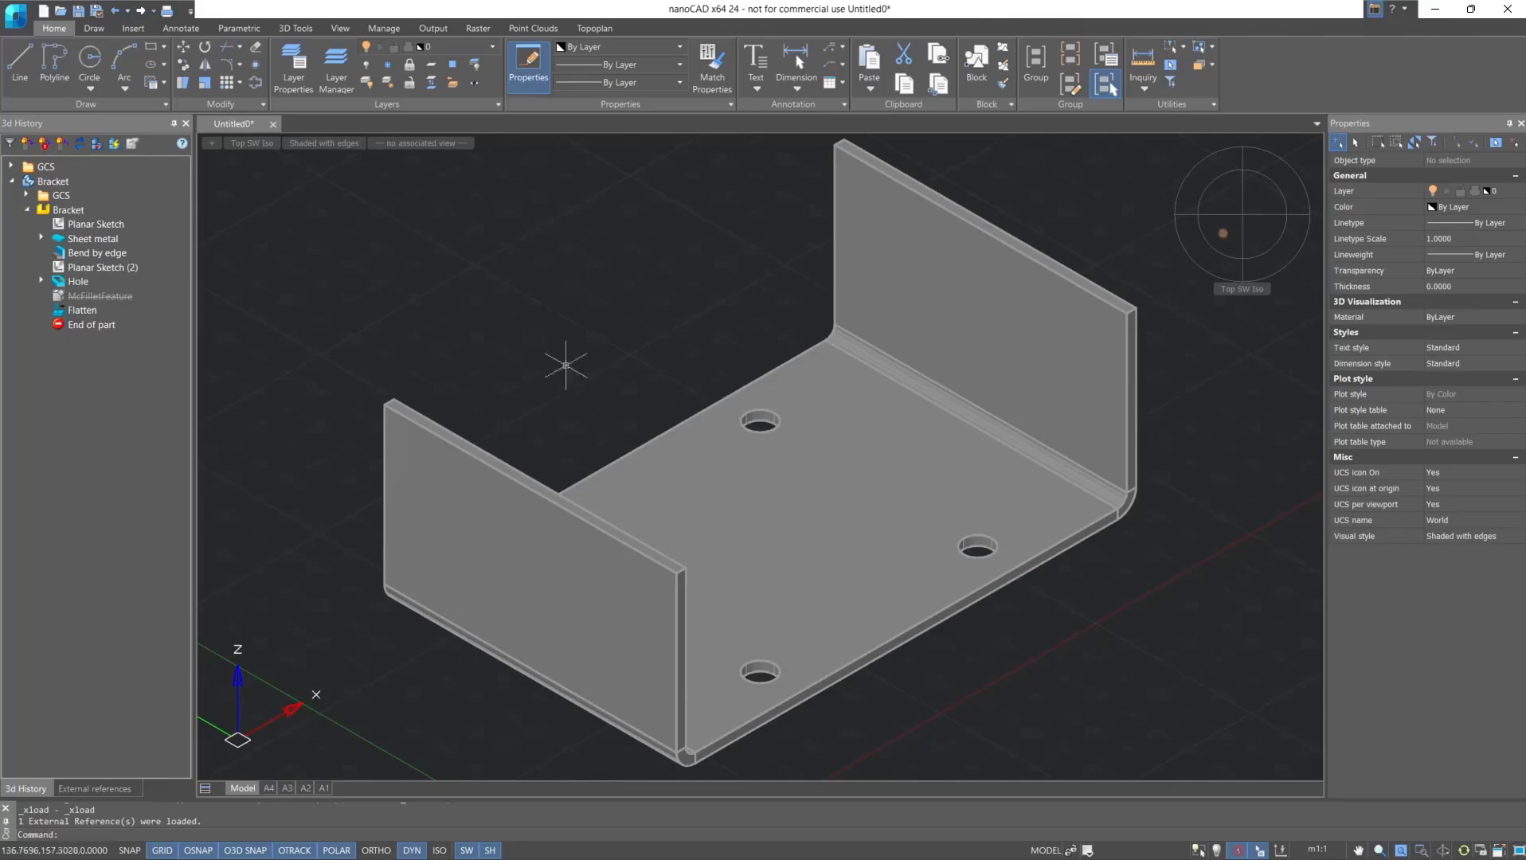
- Add the Square plug RX-307-1.50 10309447 assembly as an attached component and place it in free space beside the bracket
click(279, 28)
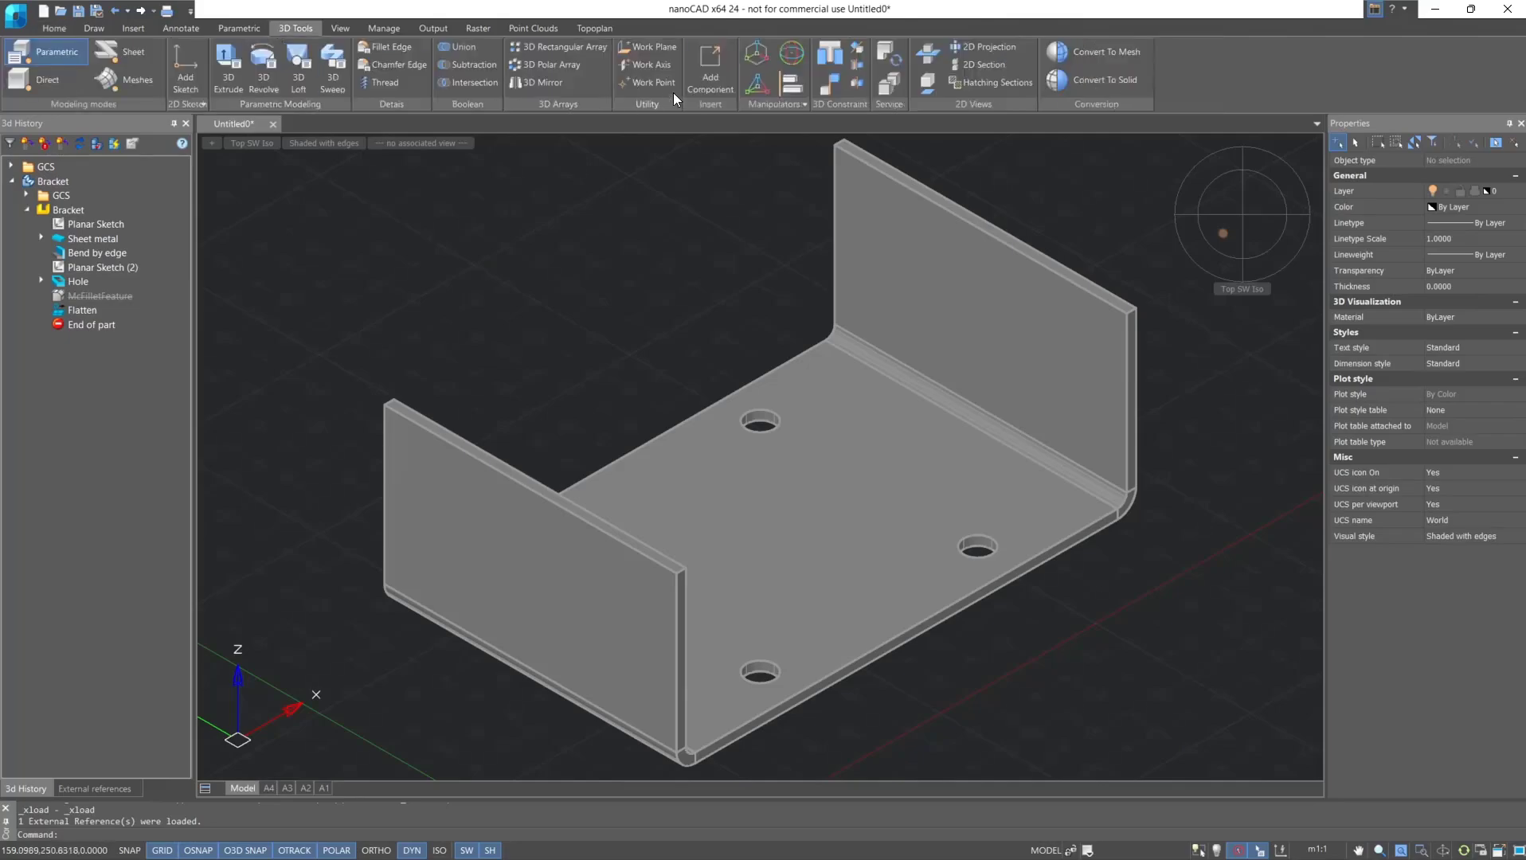
click(701, 82)
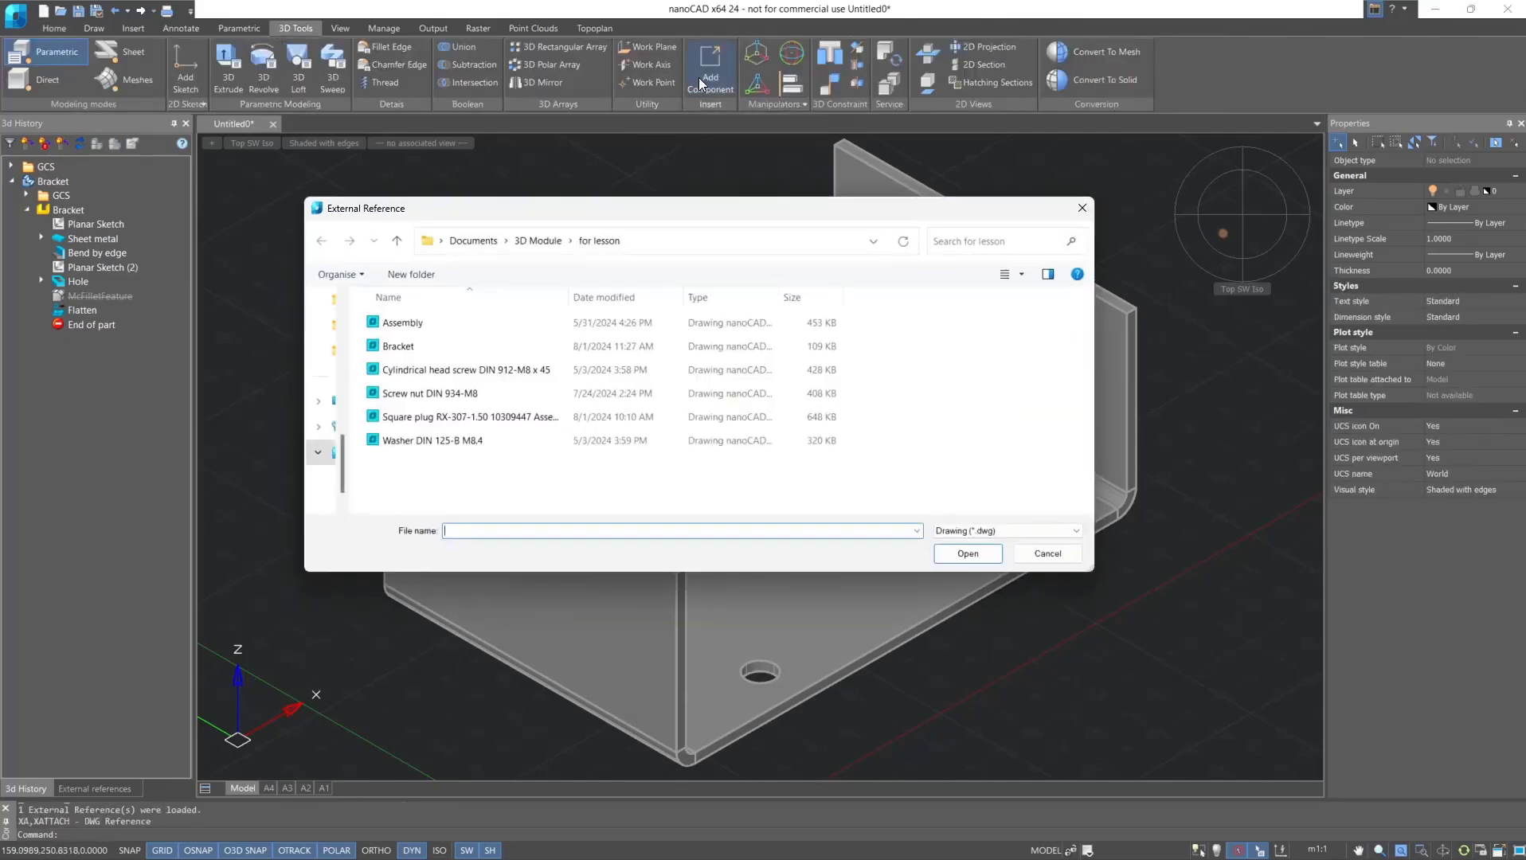
click(553, 418)
click(969, 559)
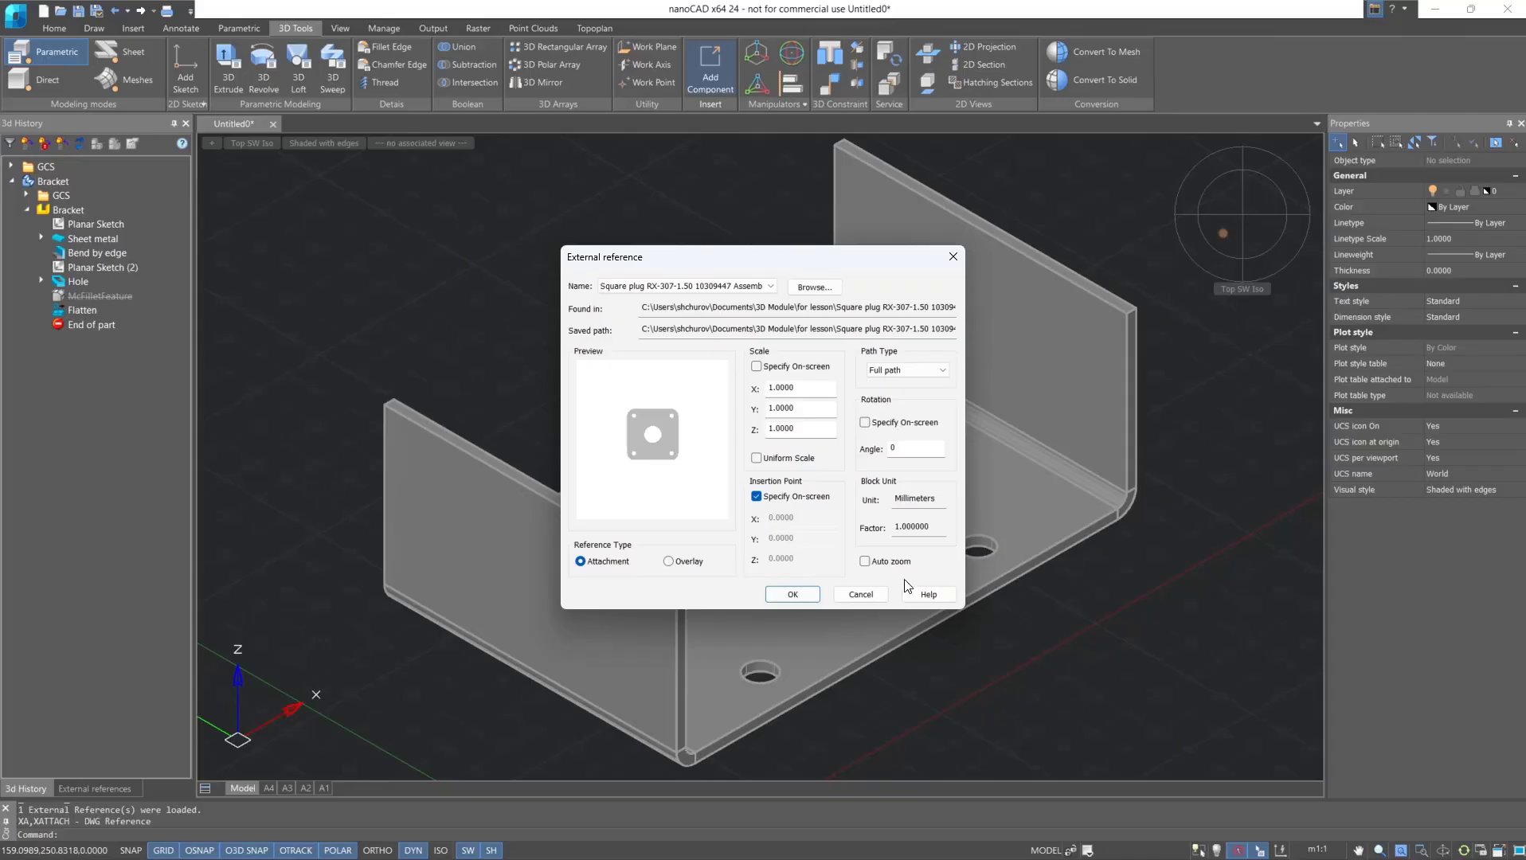
click(790, 595)
scroll(996, 629, down, 3)
click(876, 605)
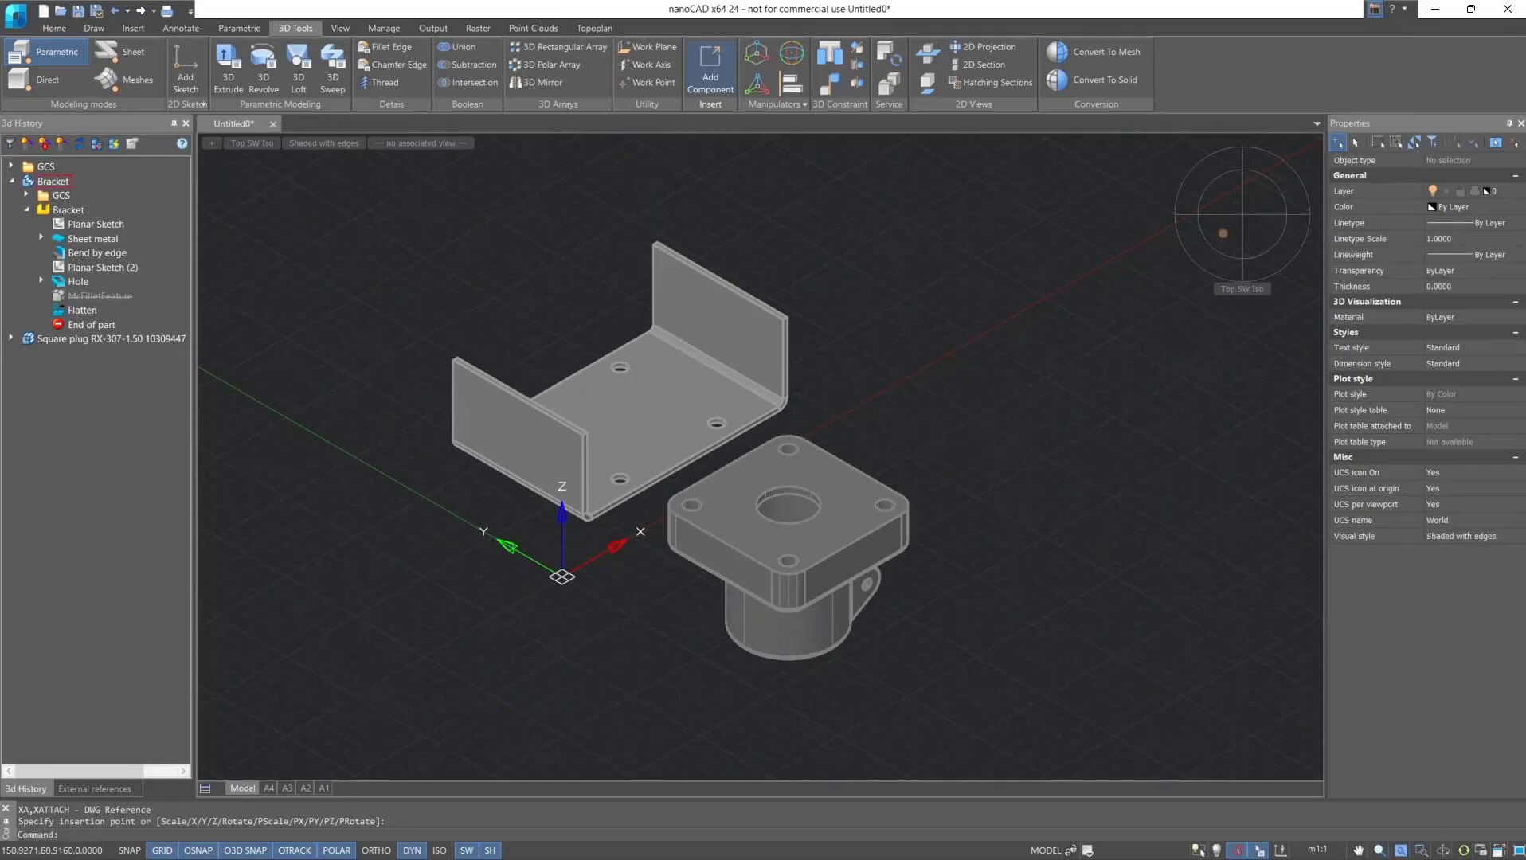
- Move the Bracket component a short distance from its current position
click(642, 418)
mouse_move(642, 419)
mouse_down()
mouse_move(636, 370)
mouse_move(648, 404)
mouse_up()
click(643, 371)
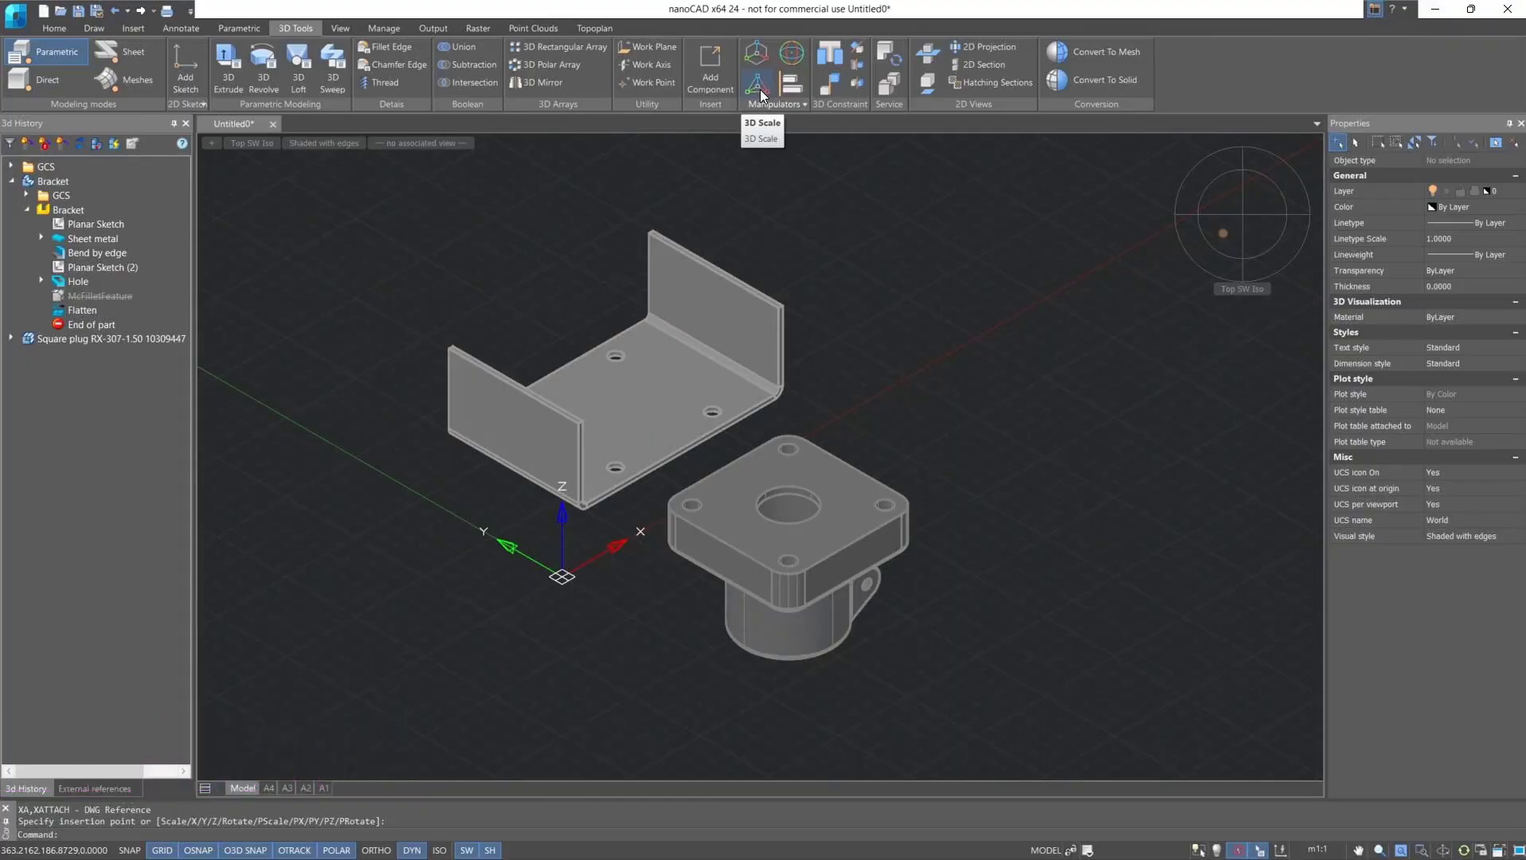
- Scale the bracket uniformly by 0.5 about the center of the hole in its front corner, and undo the scaling
click(759, 86)
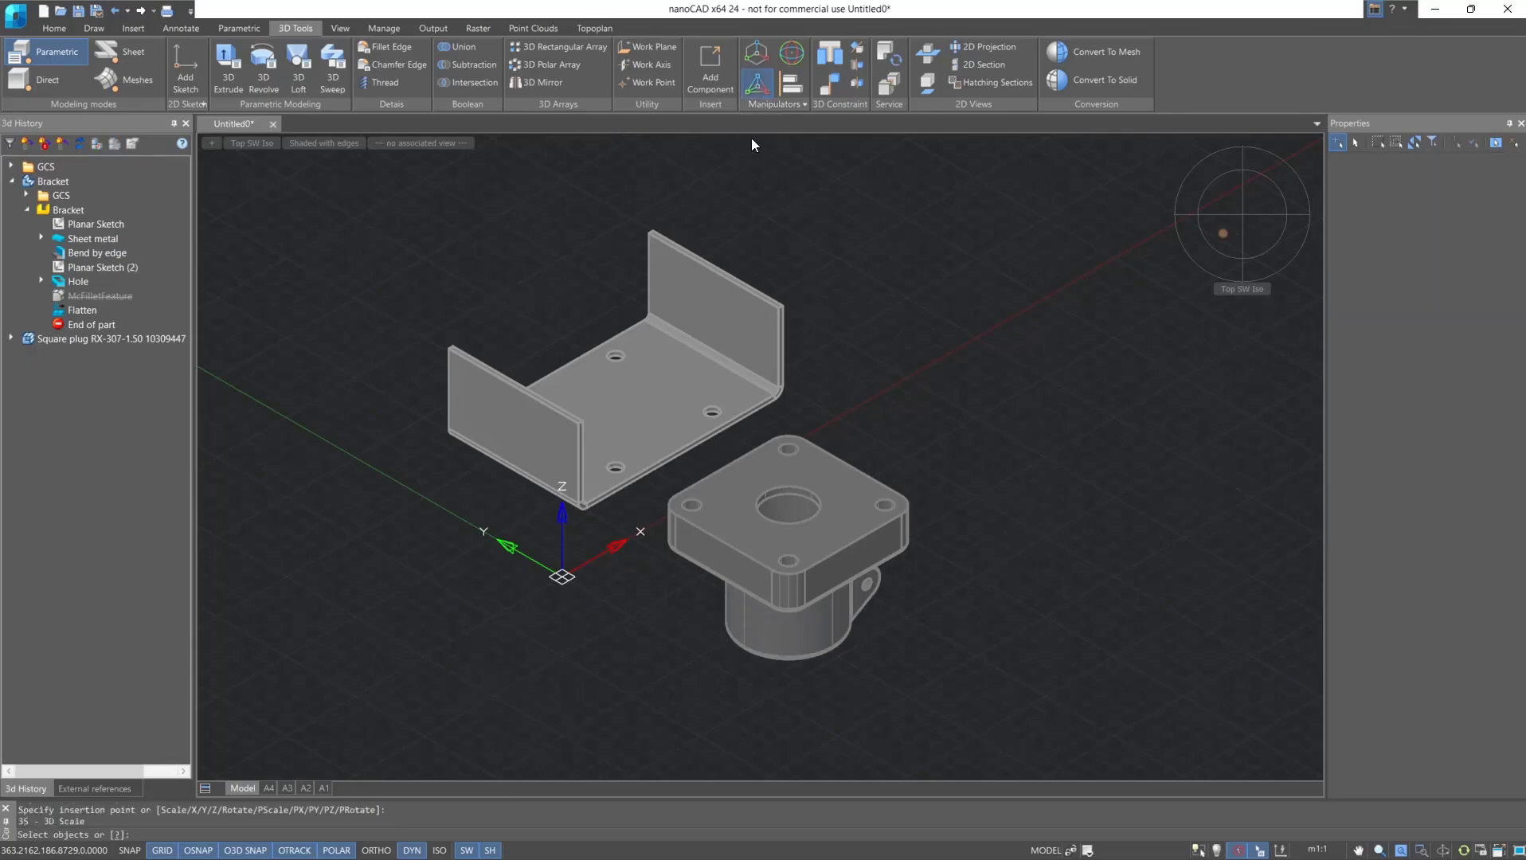
scroll(709, 326, up, 2)
click(703, 343)
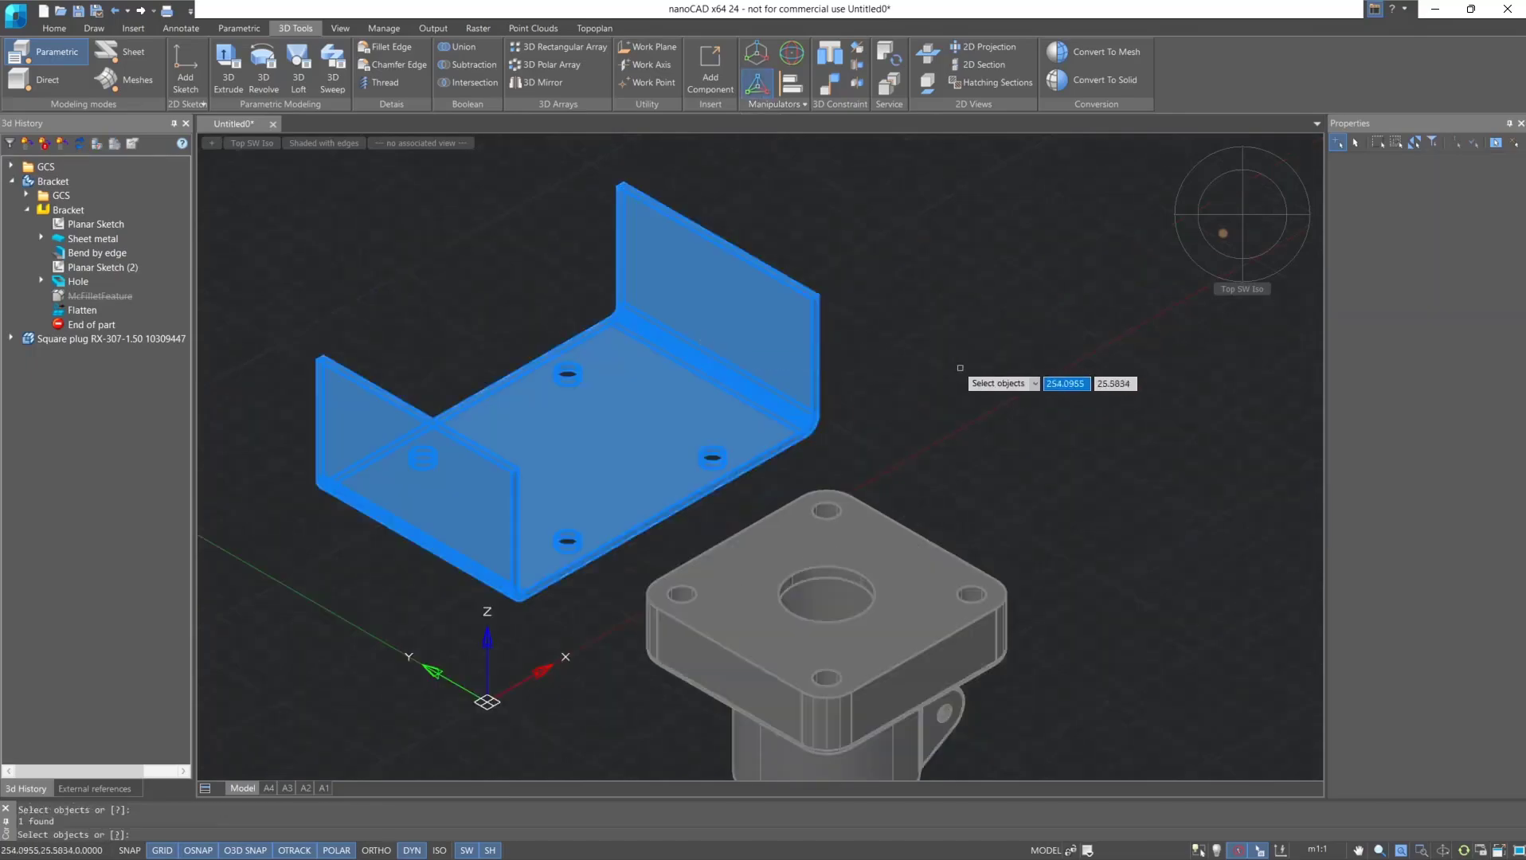
key(Return)
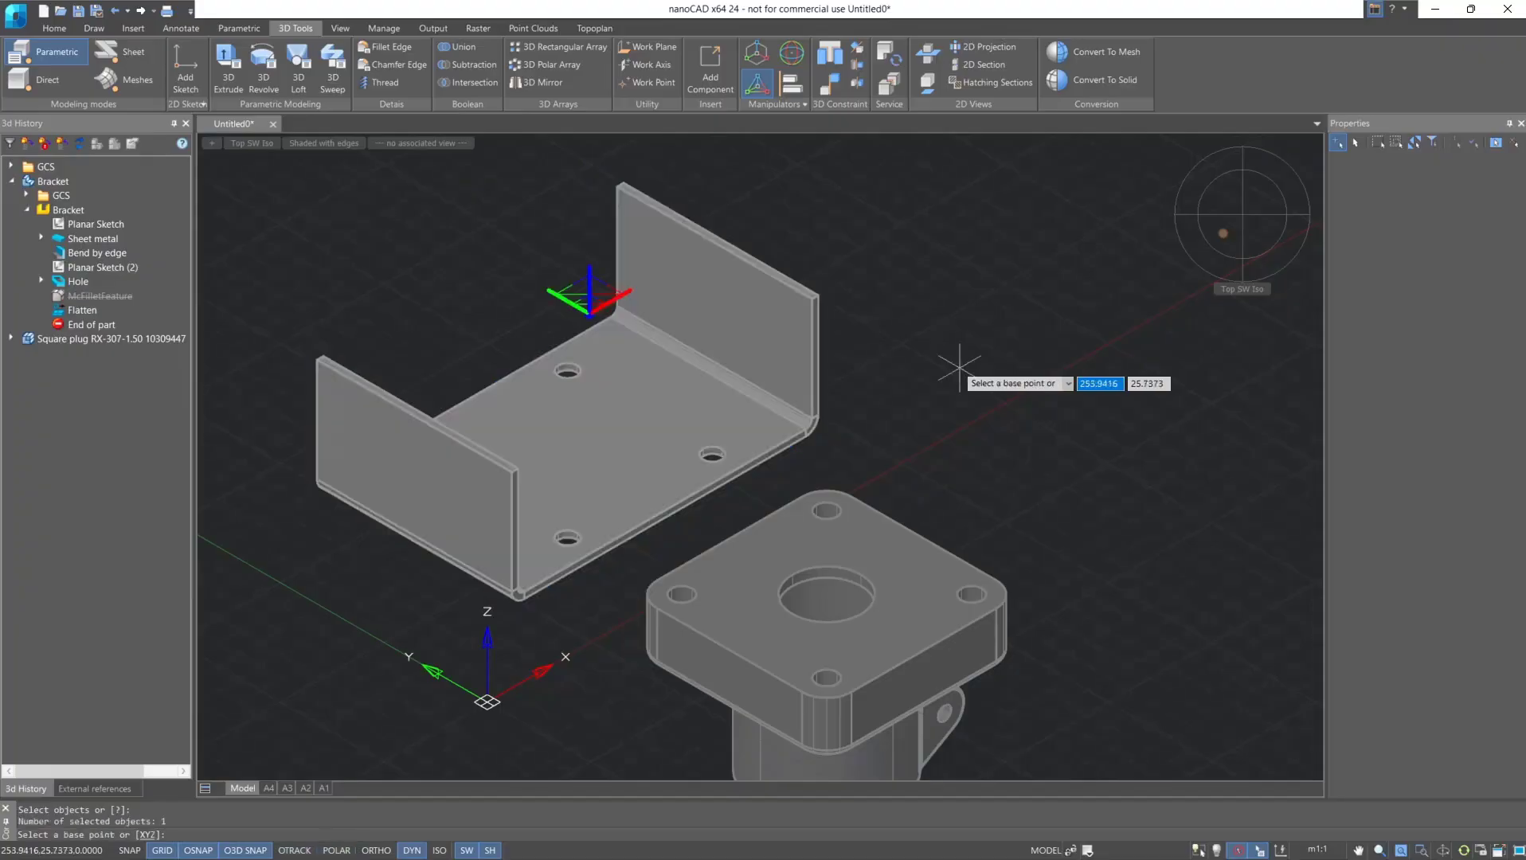
scroll(549, 630, up, 1)
middle_drag(584, 620, 649, 708)
scroll(655, 716, down, 1)
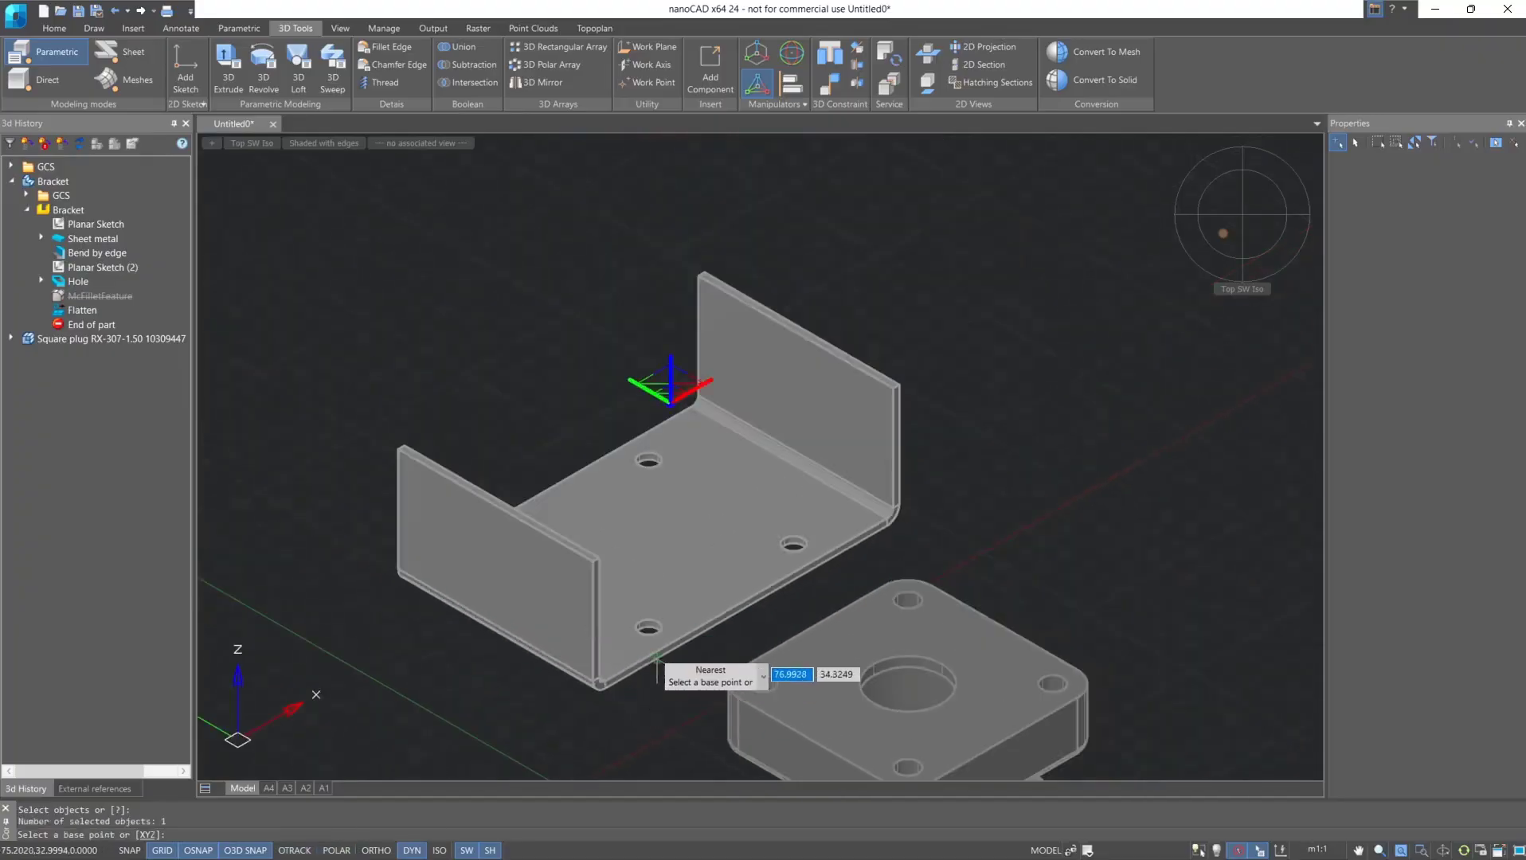
scroll(650, 629, up, 2)
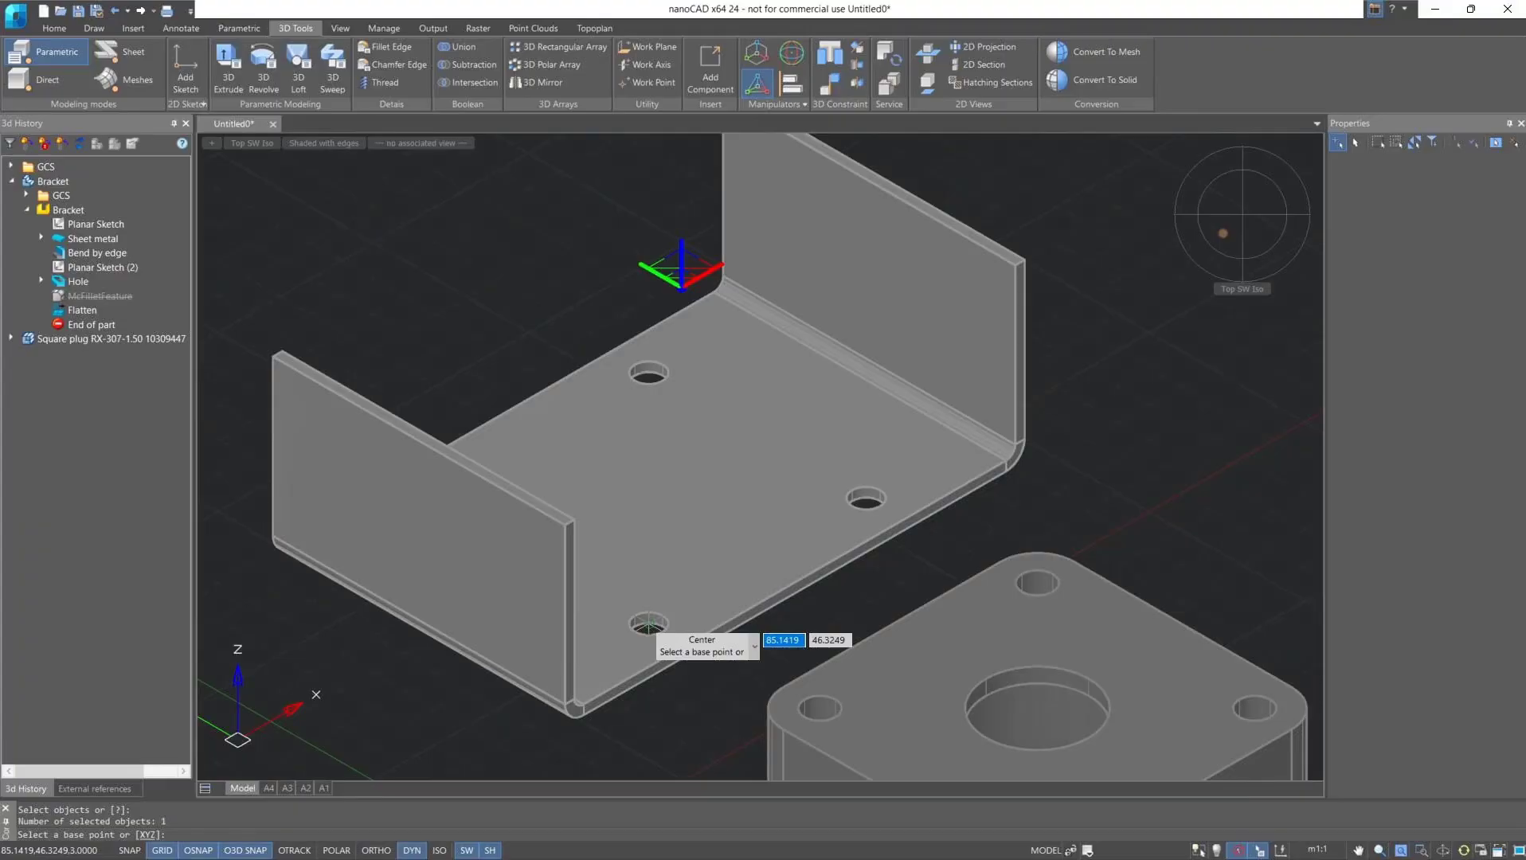
click(650, 625)
scroll(649, 624, up, 2)
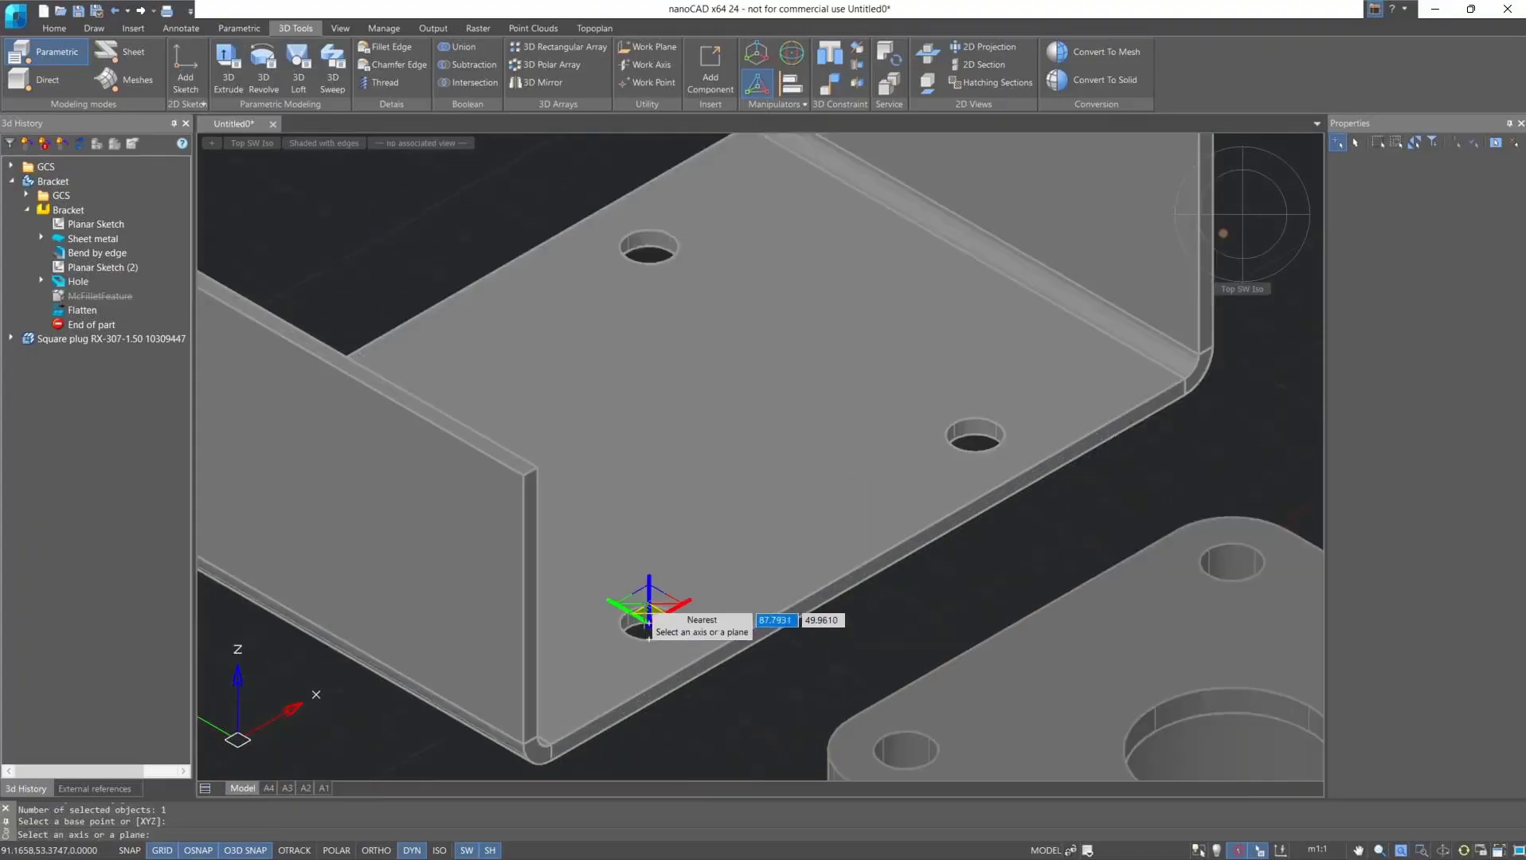
click(647, 616)
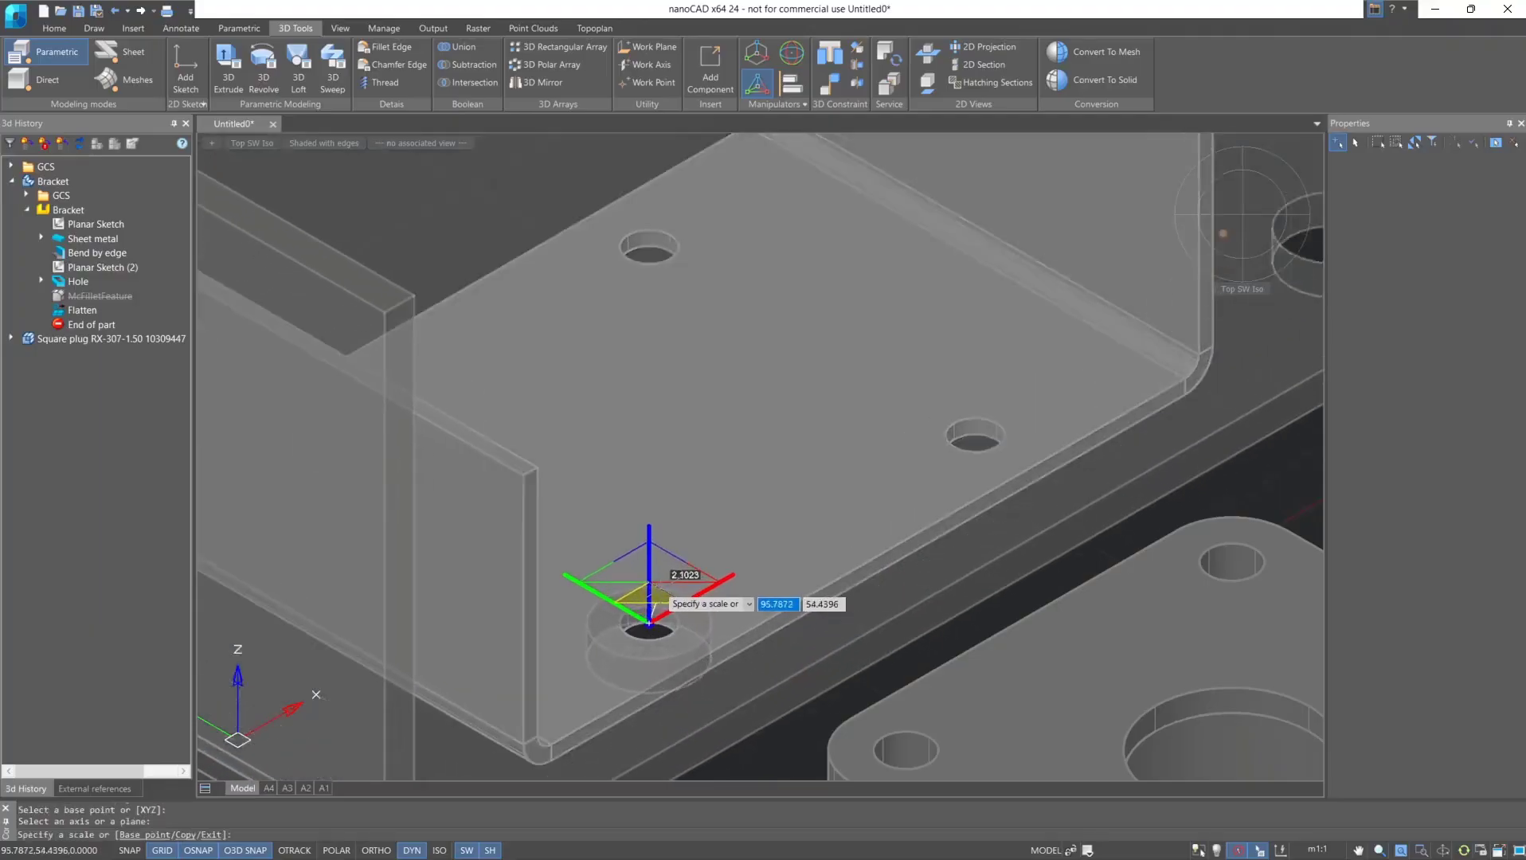
text(0.5)
key(Return)
scroll(649, 614, down, 5)
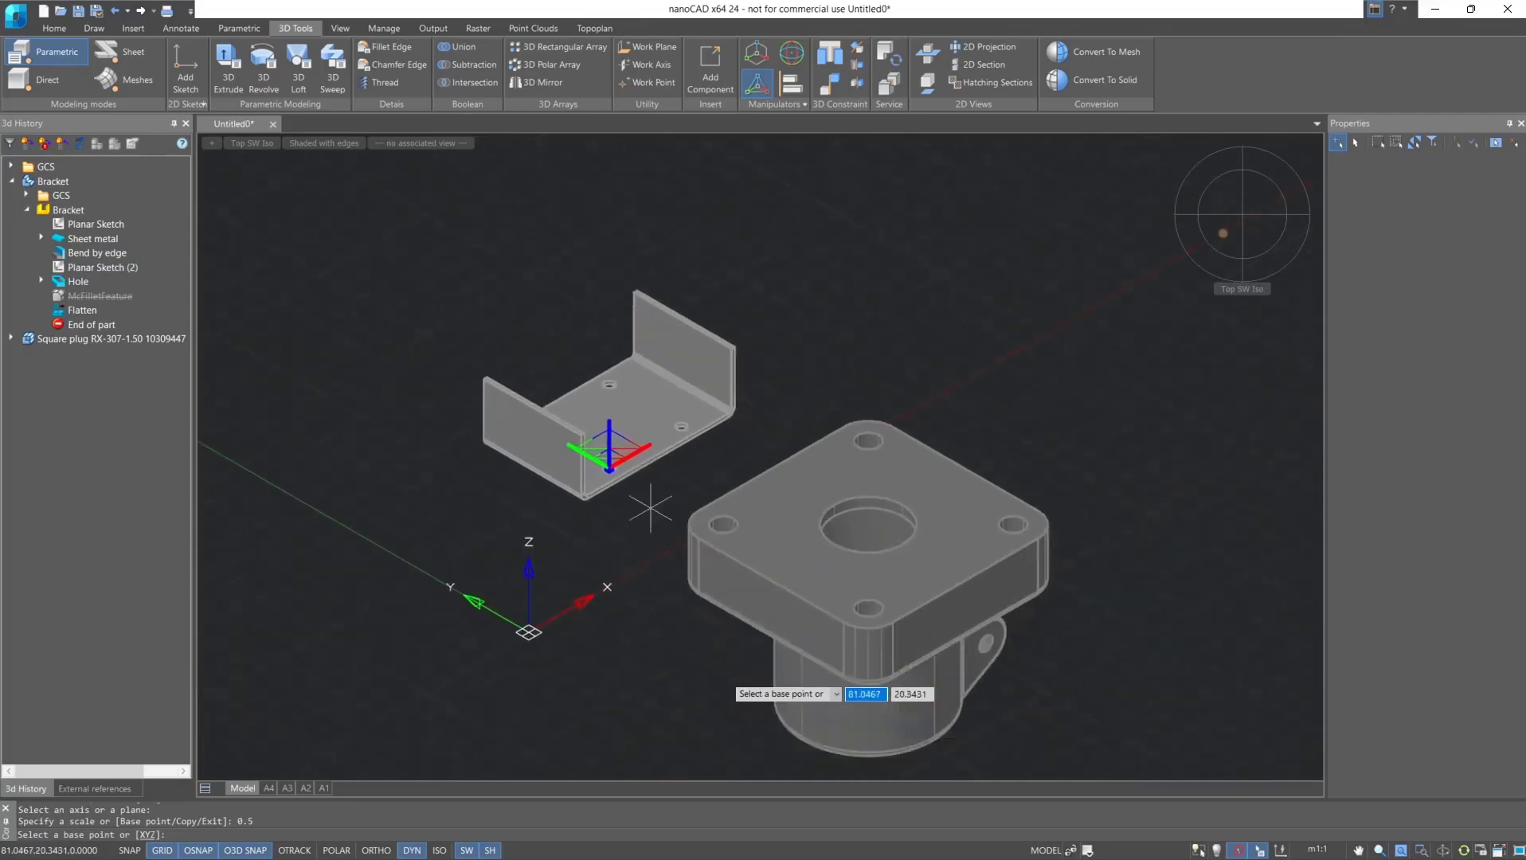
key(Escape)
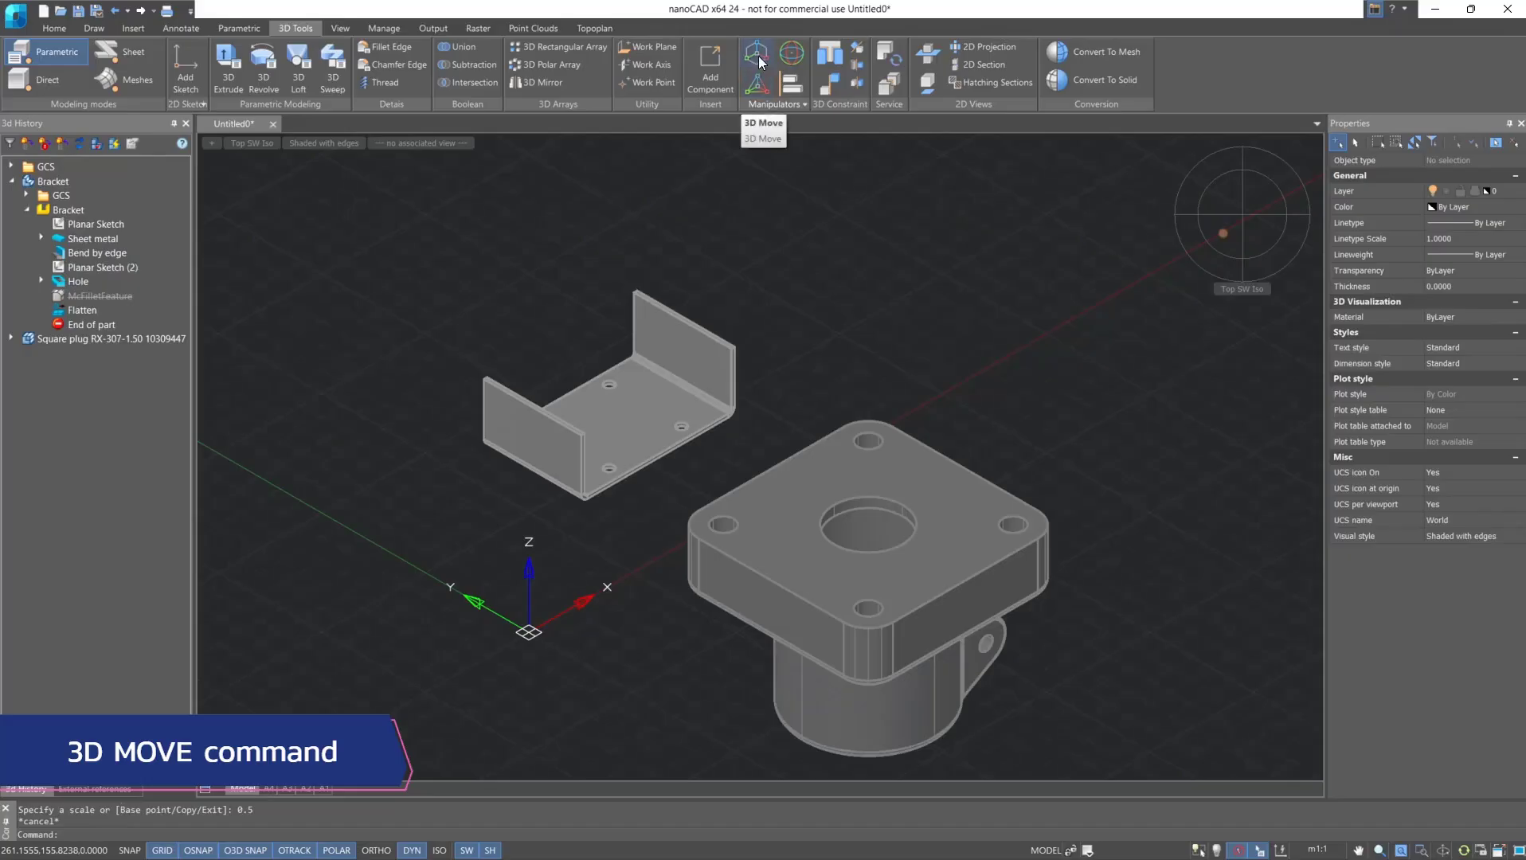
key(ctrl+z)
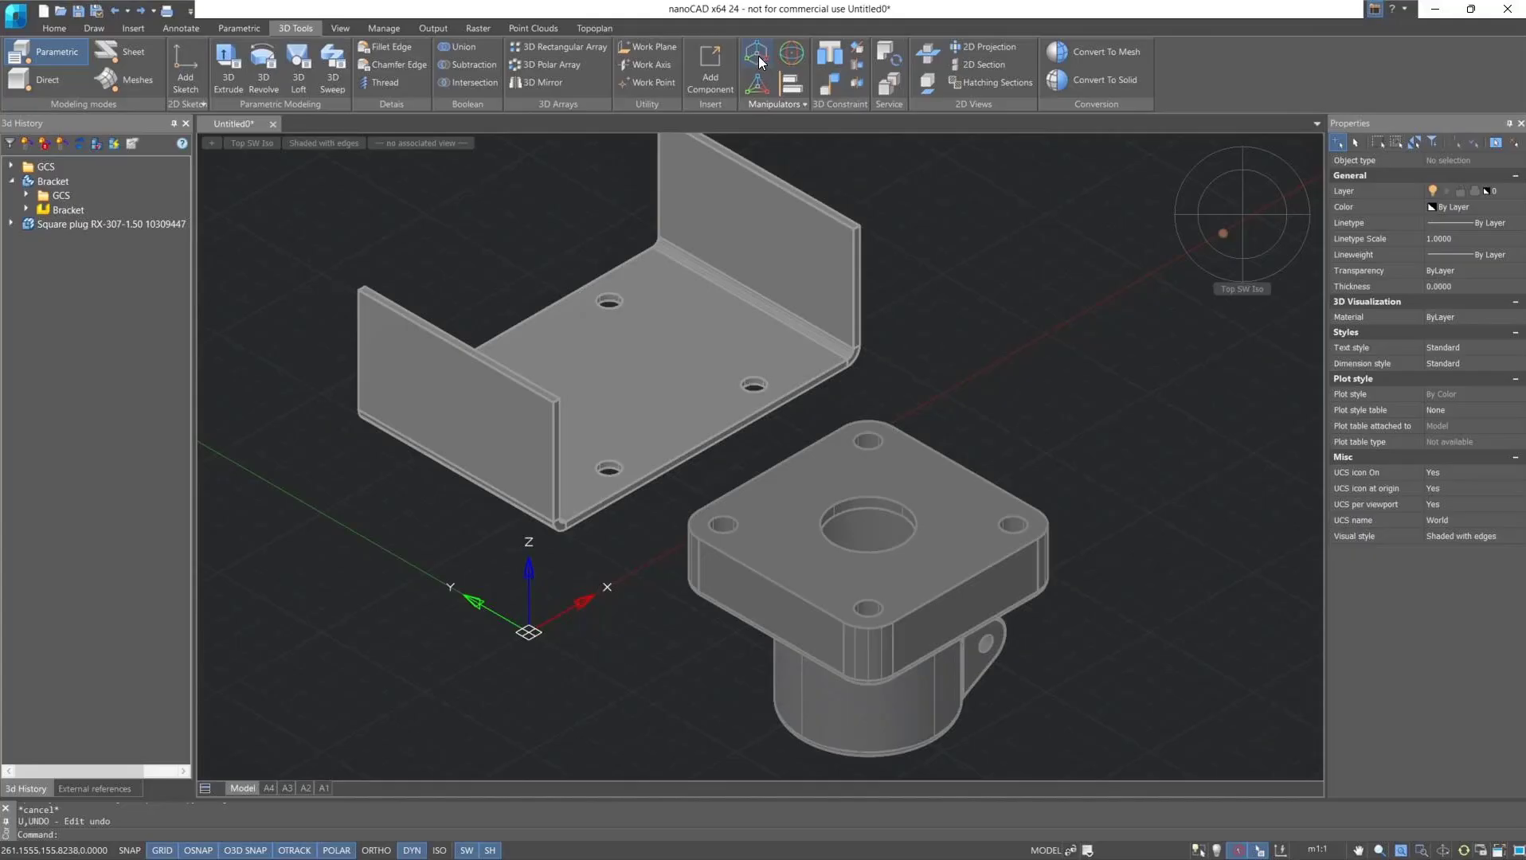
- Move the bracket a short distance in the positive X direction with 3D Move, constrained to the X axis
click(759, 60)
click(836, 296)
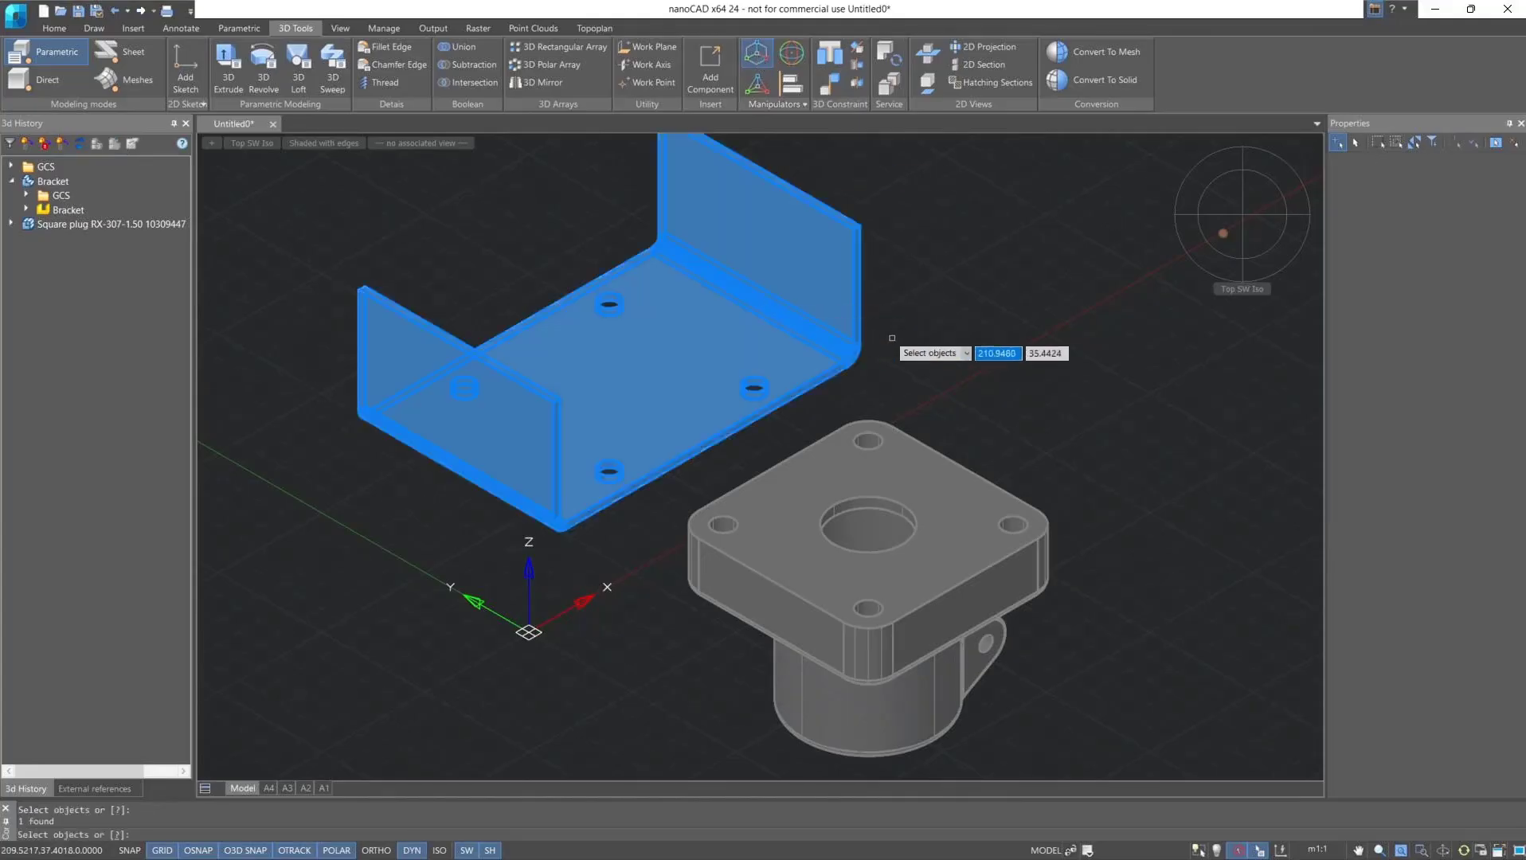
key(Return)
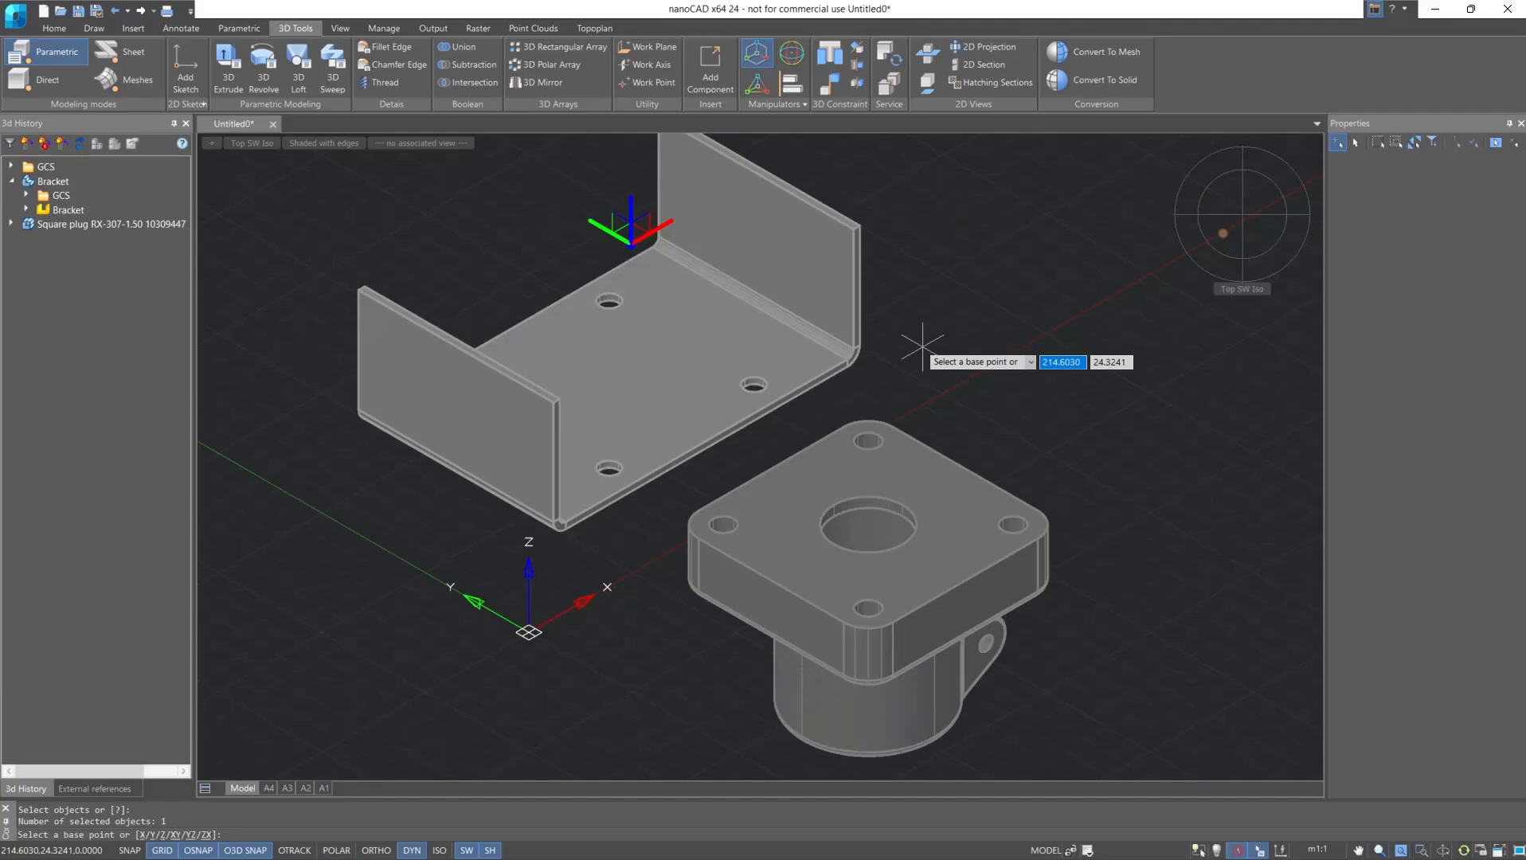
middle_drag(701, 306, 773, 431)
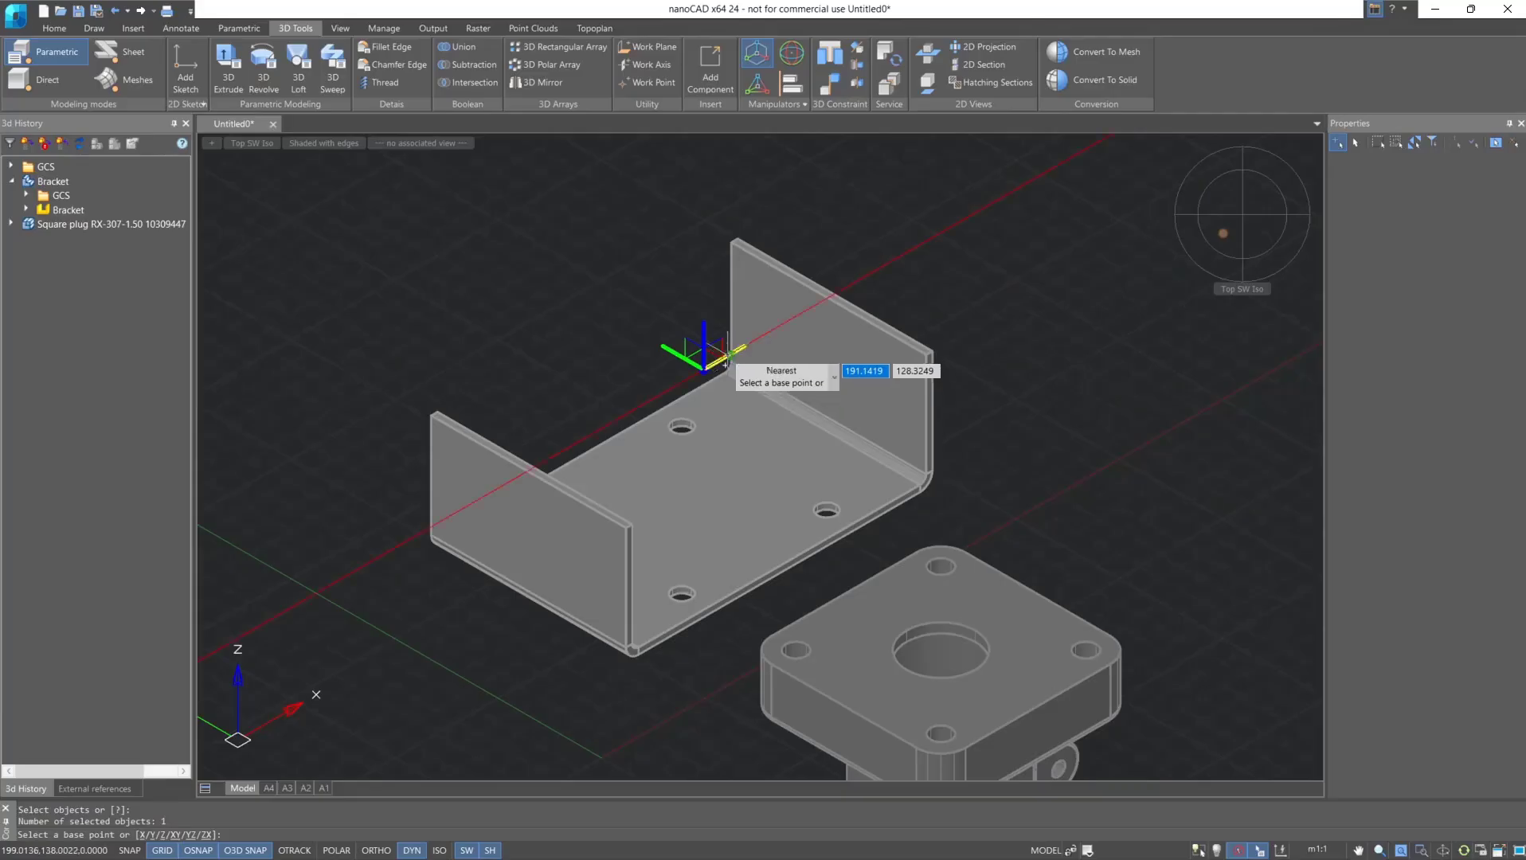
click(726, 360)
click(864, 280)
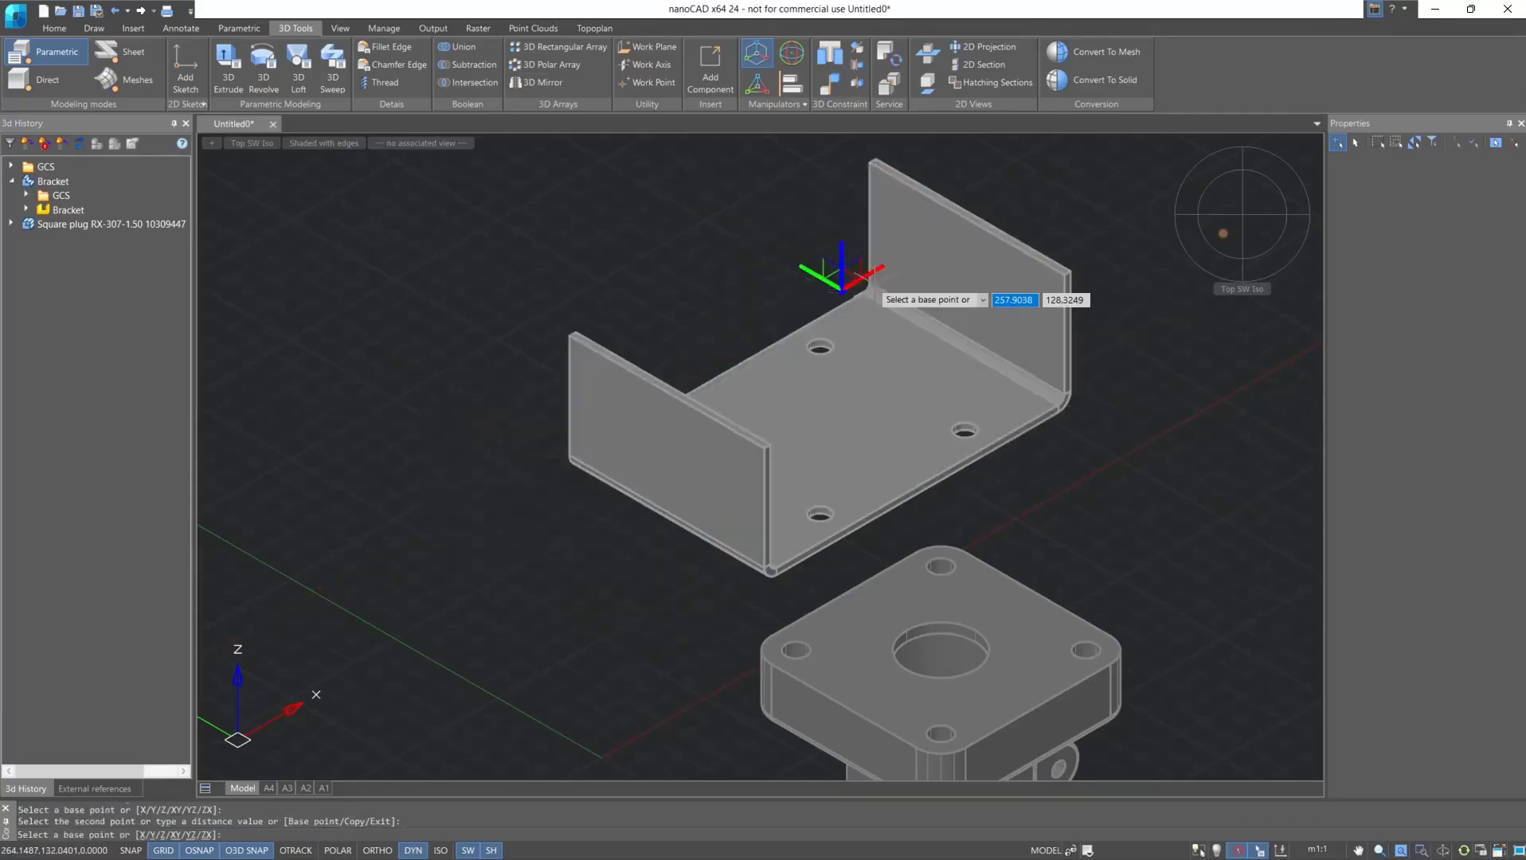
- Shift the bracket slightly along the positive Y axis and raise it a short distance along the Z axis
middle_drag(765, 483, 709, 532)
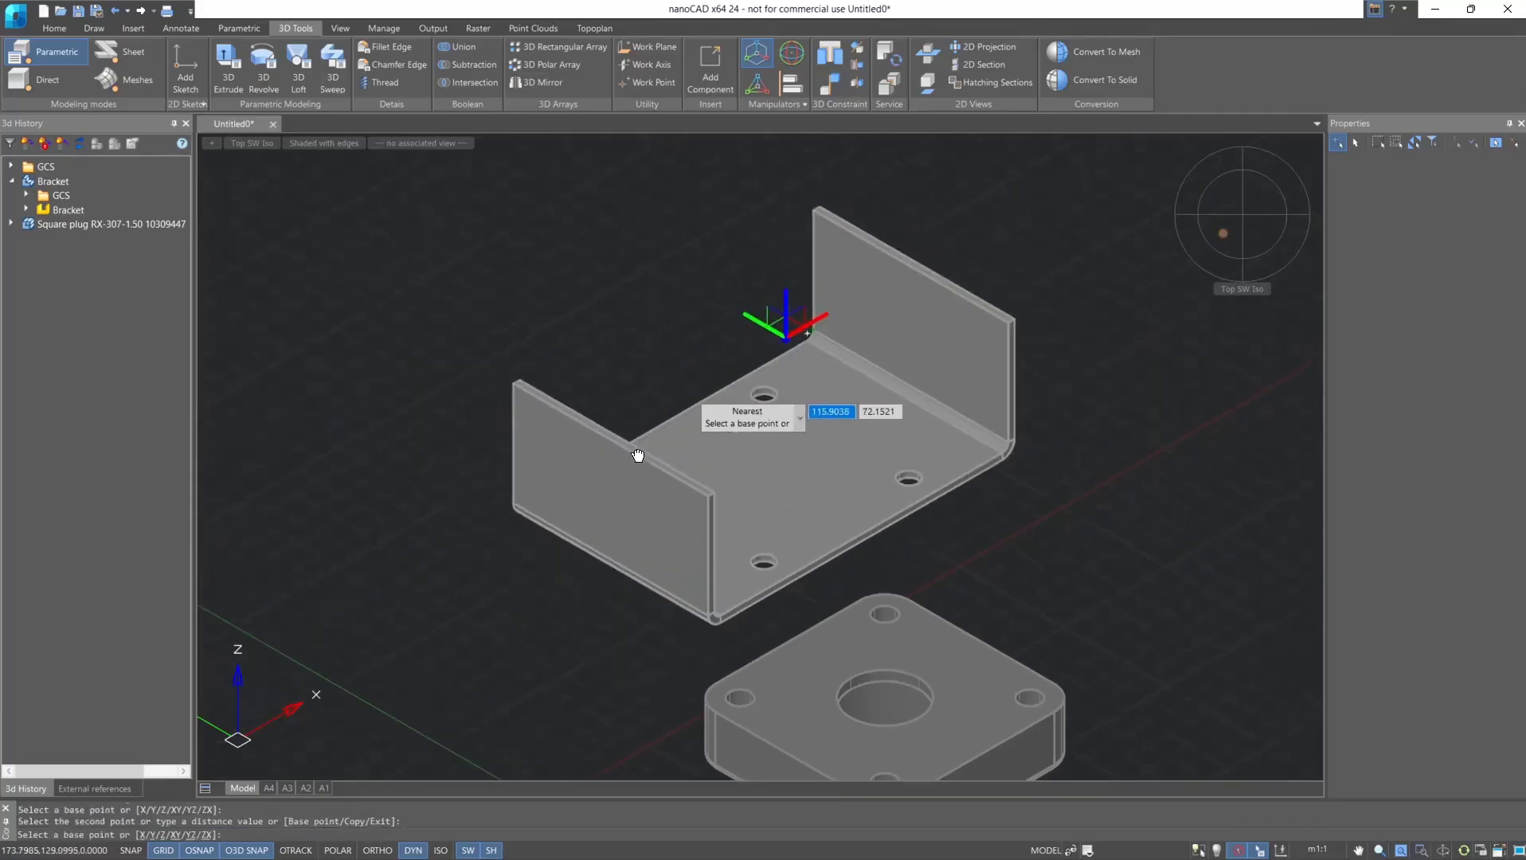
click(756, 322)
click(698, 293)
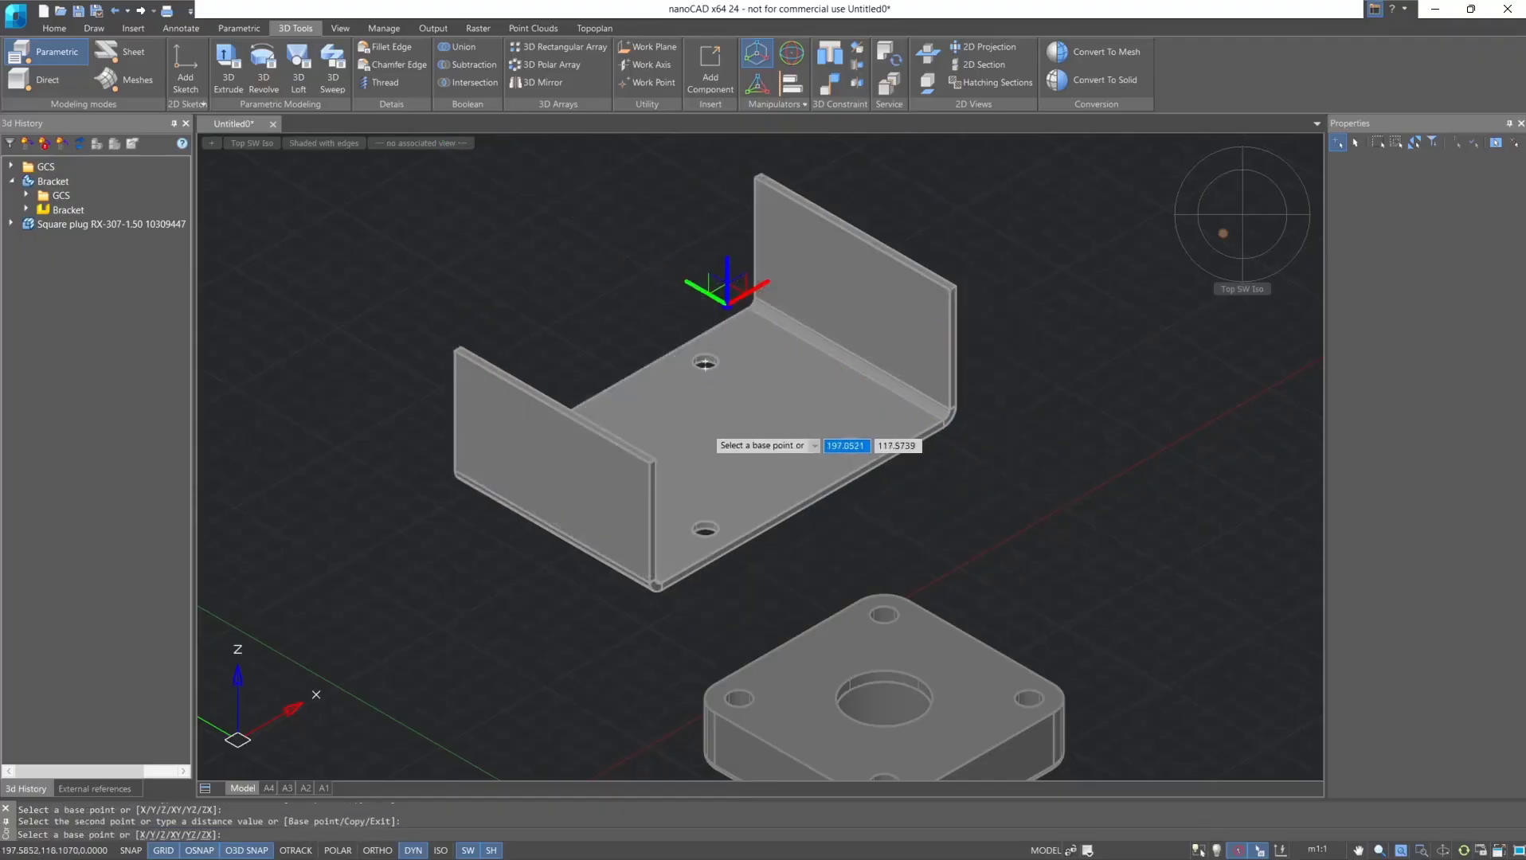
click(727, 305)
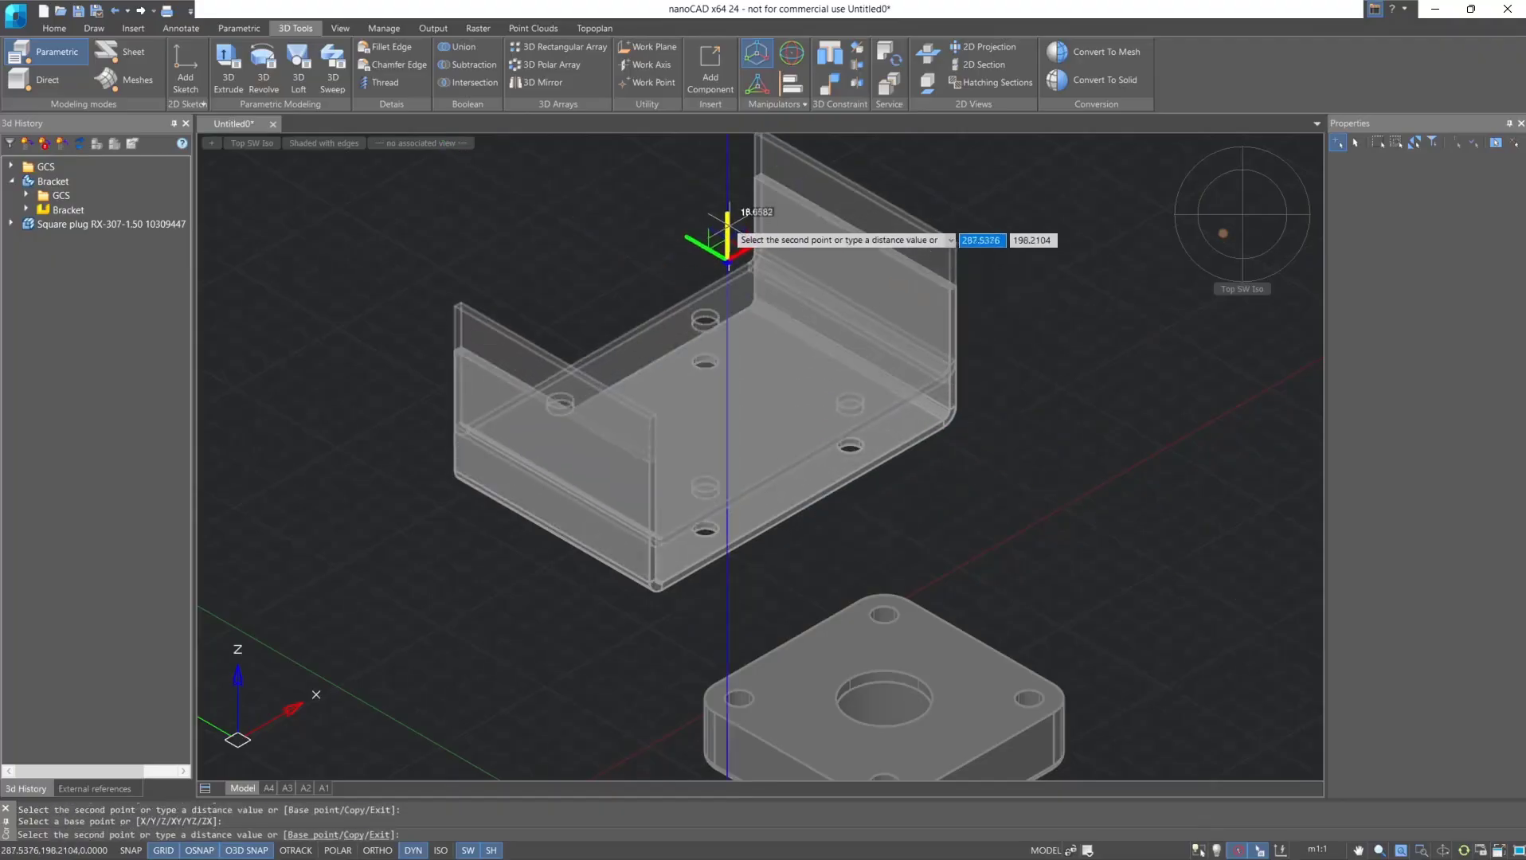
click(726, 256)
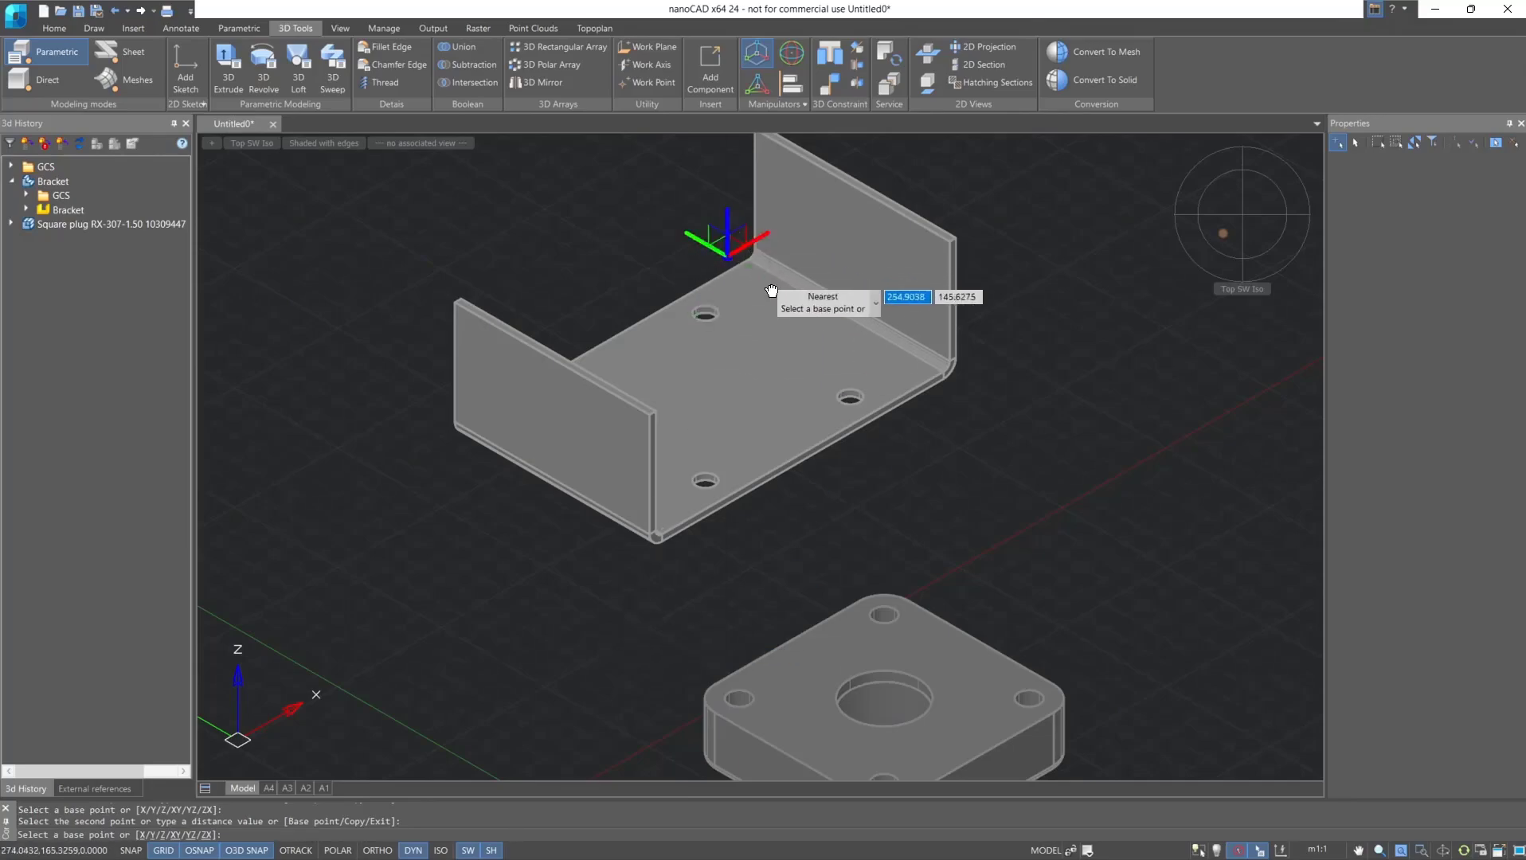
shift+middle_drag(767, 285, 661, 349)
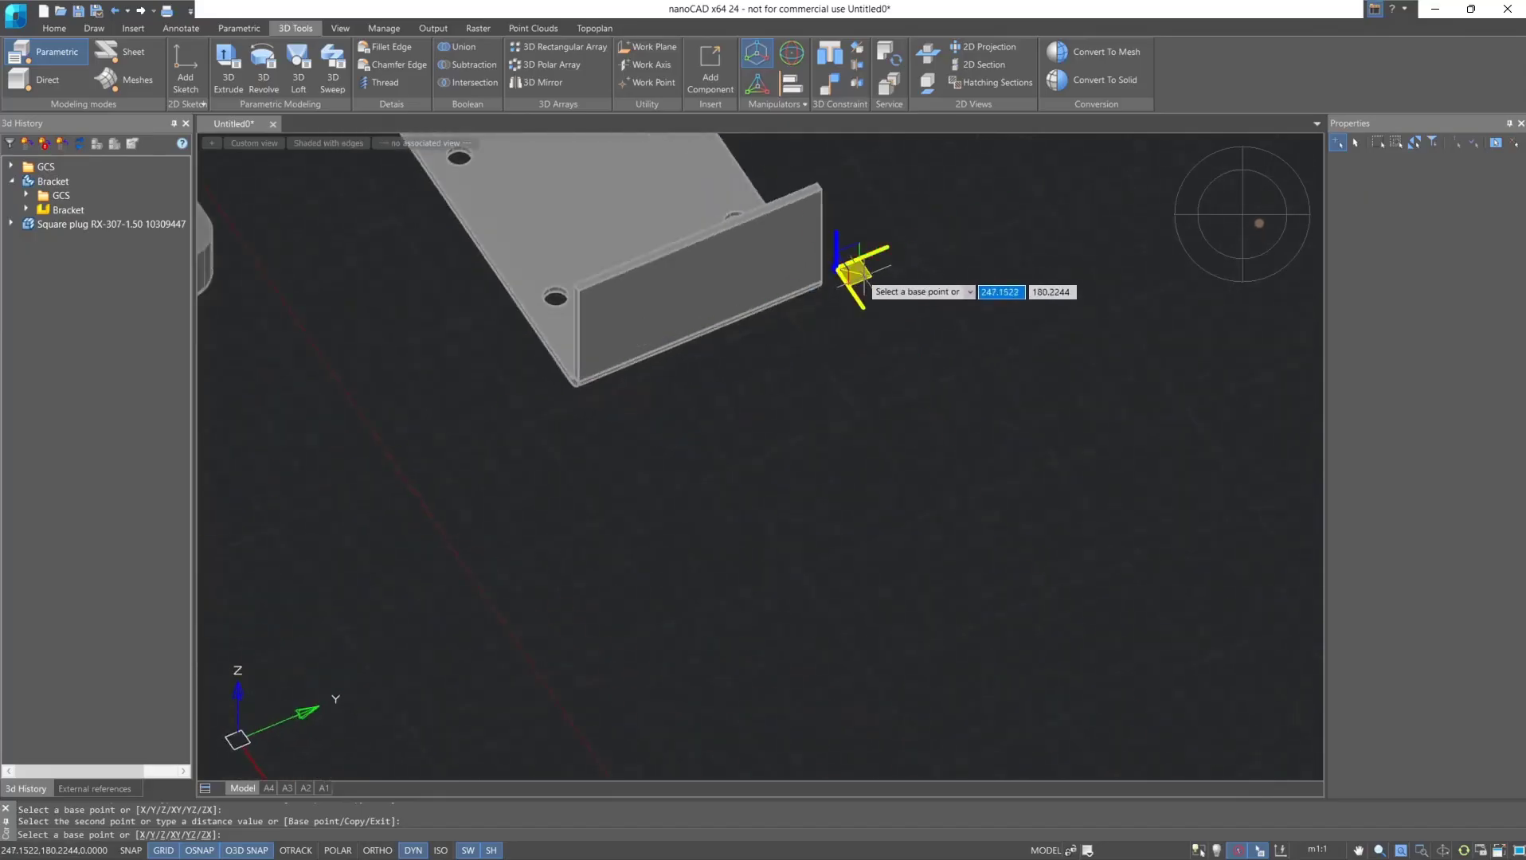
key(Escape)
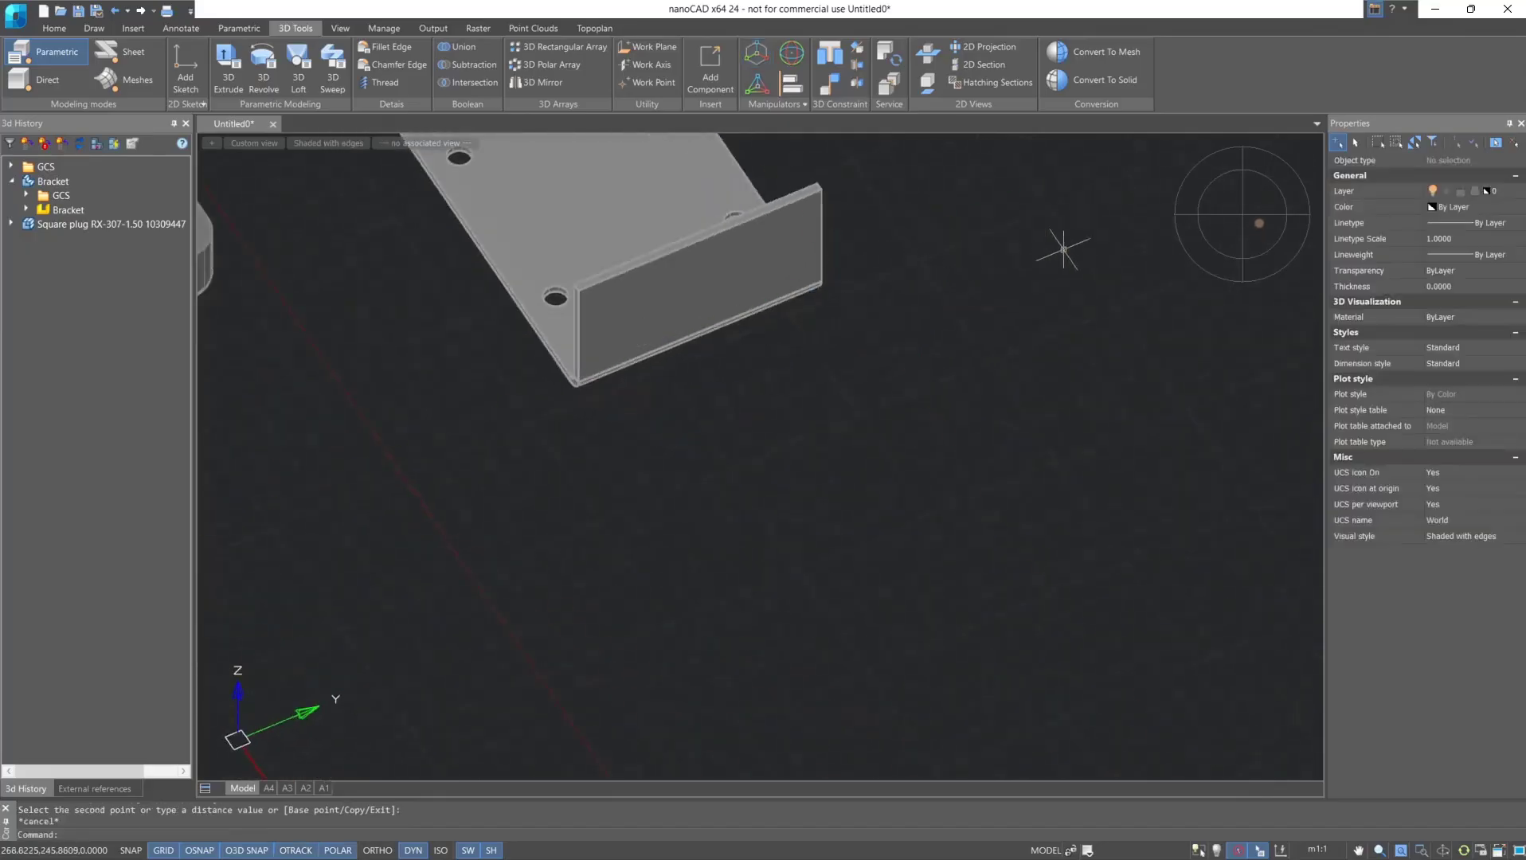
click(1212, 234)
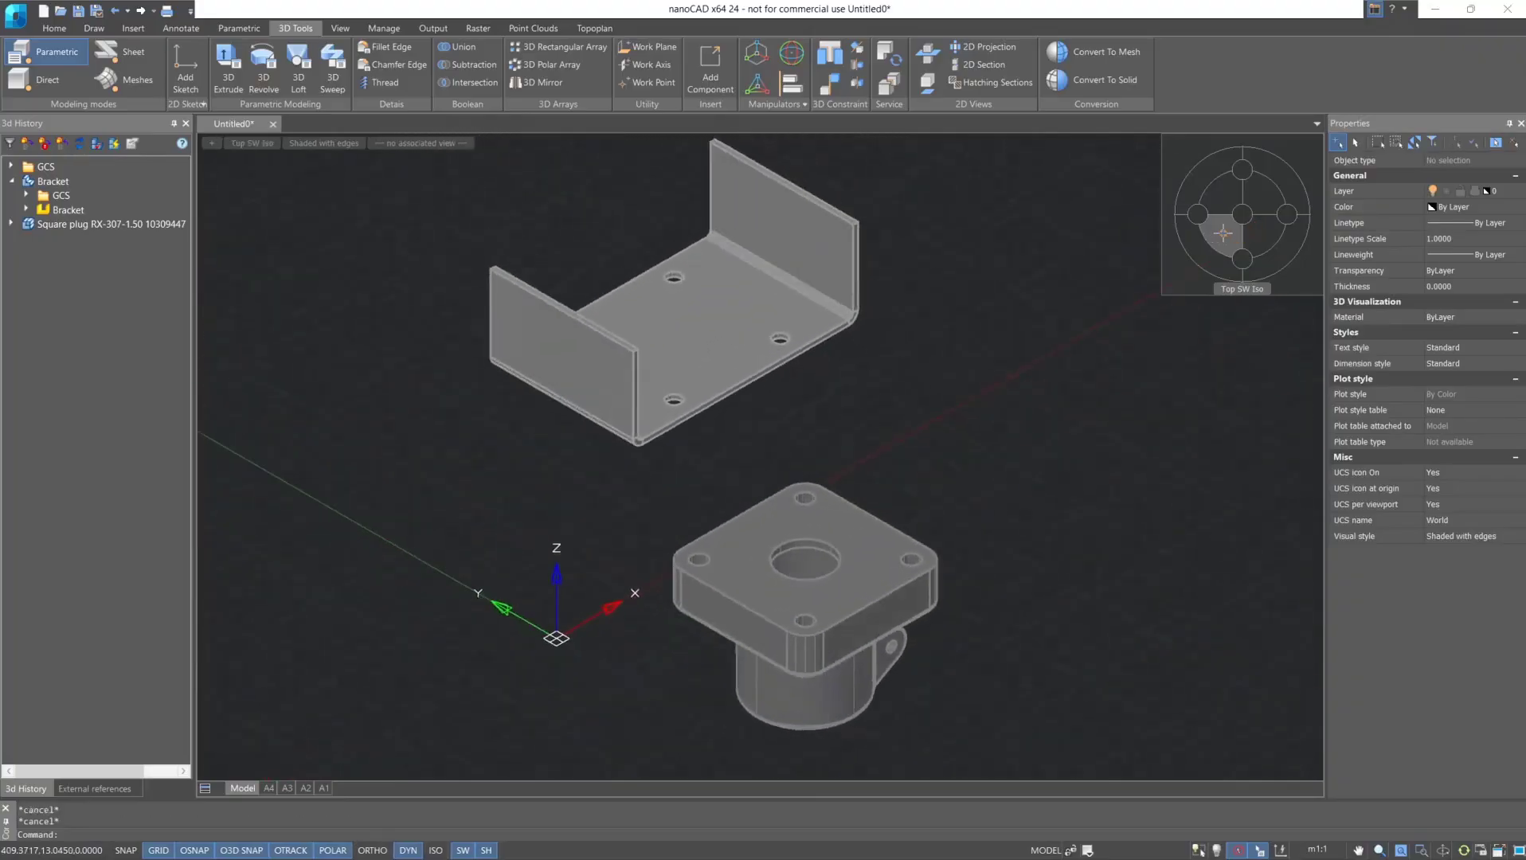
- Move the bracket exactly 25 units along the X axis with 3D Move, and undo that move
click(756, 53)
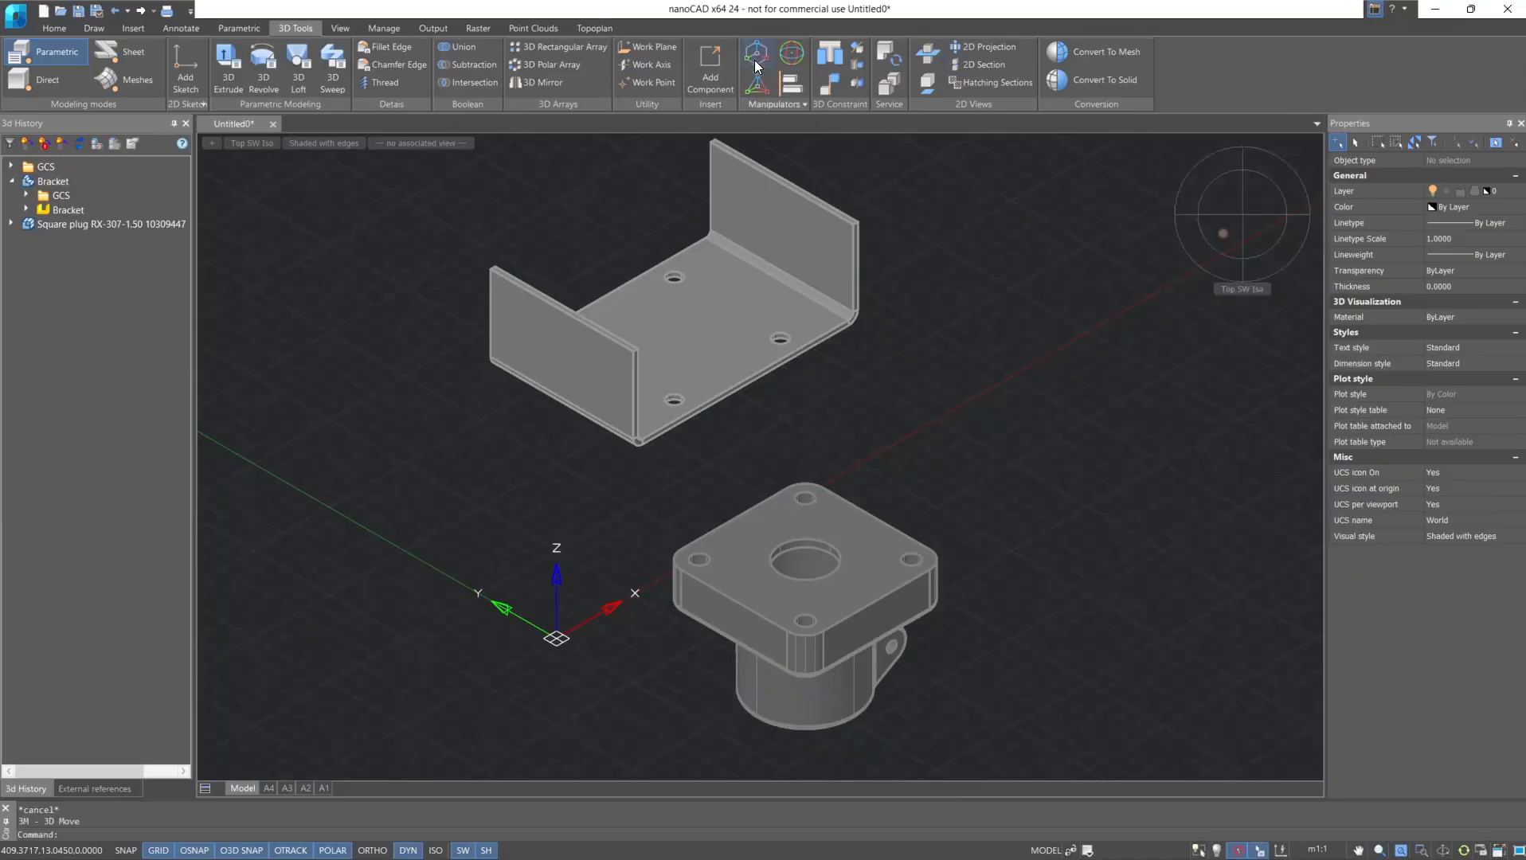
click(829, 319)
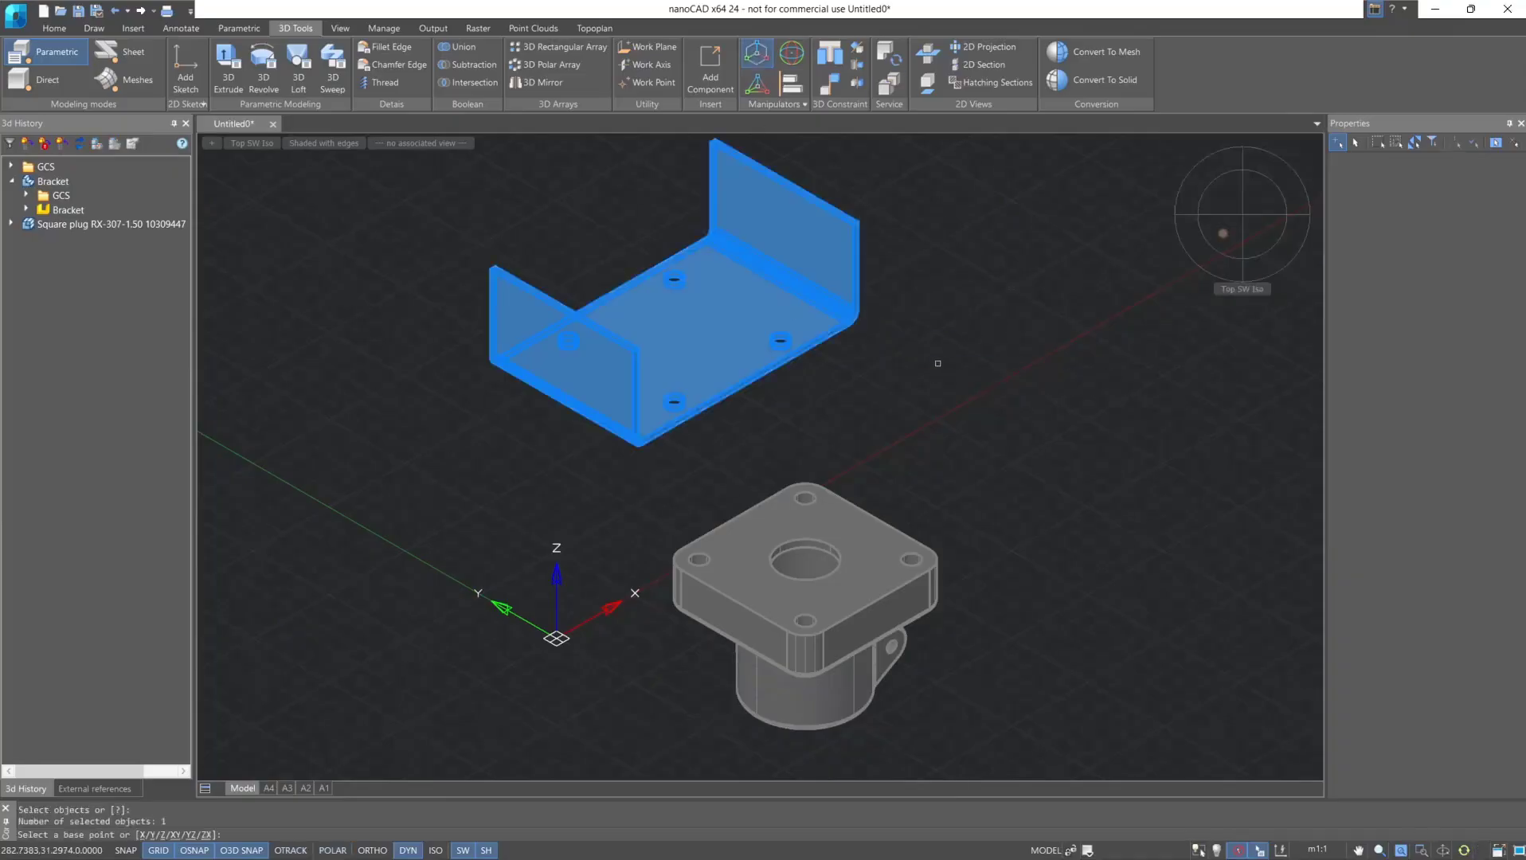
key(Return)
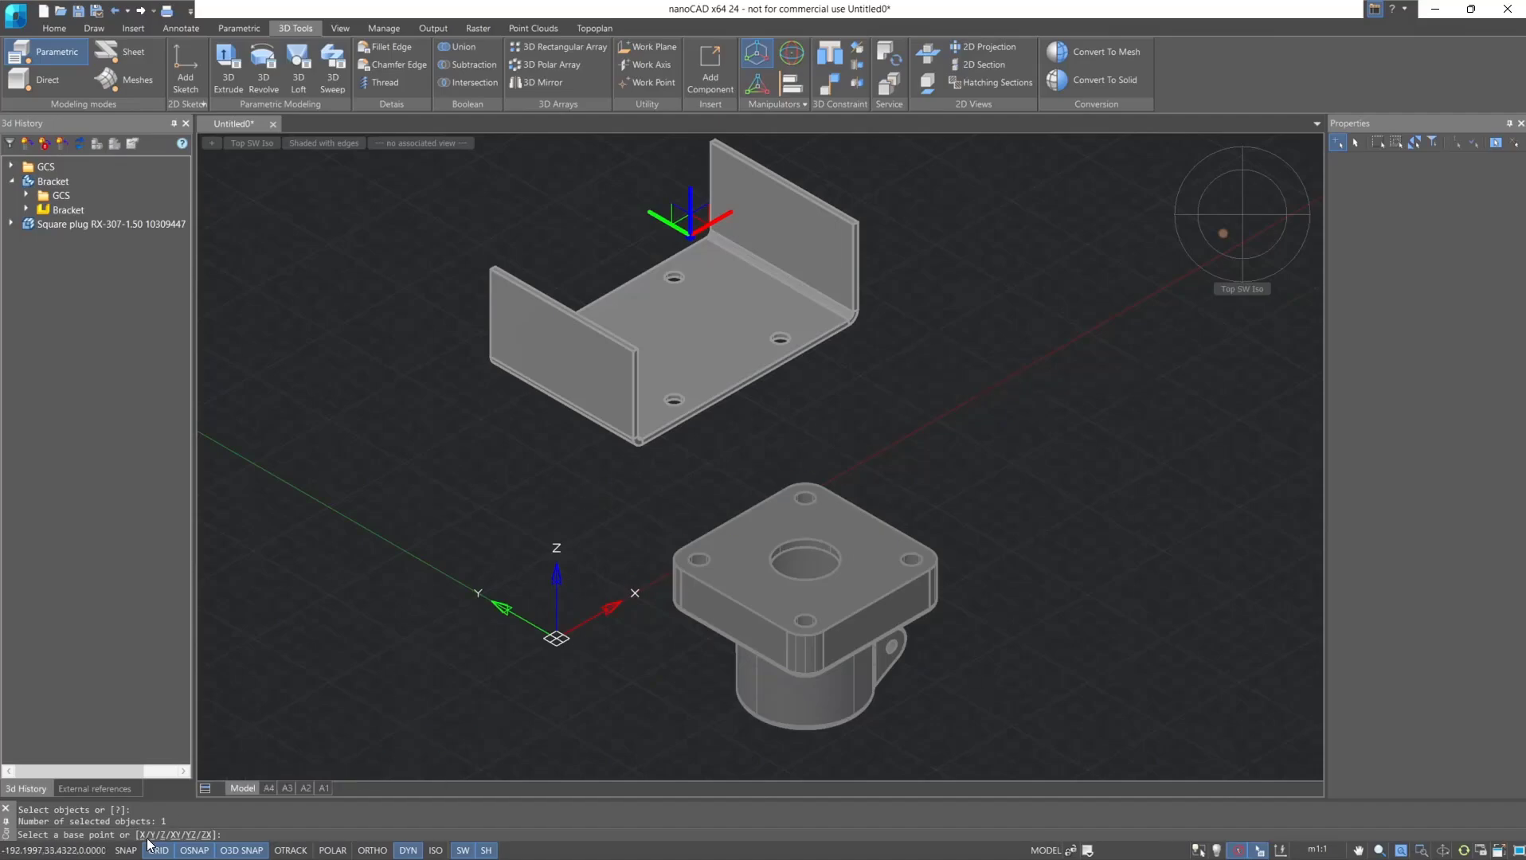
text(X)
key(Return)
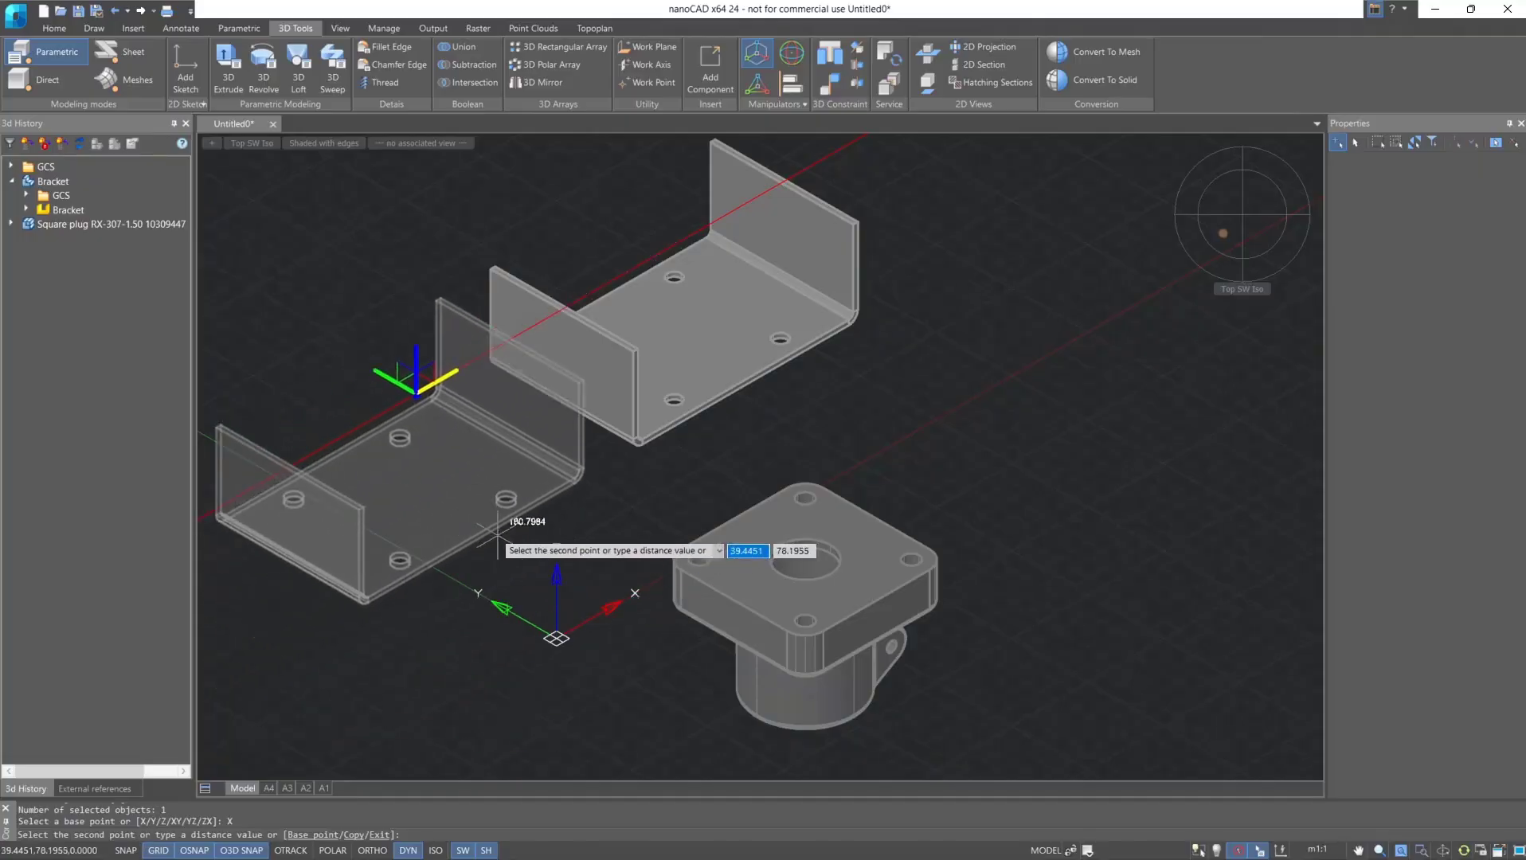
text(25)
key(Return)
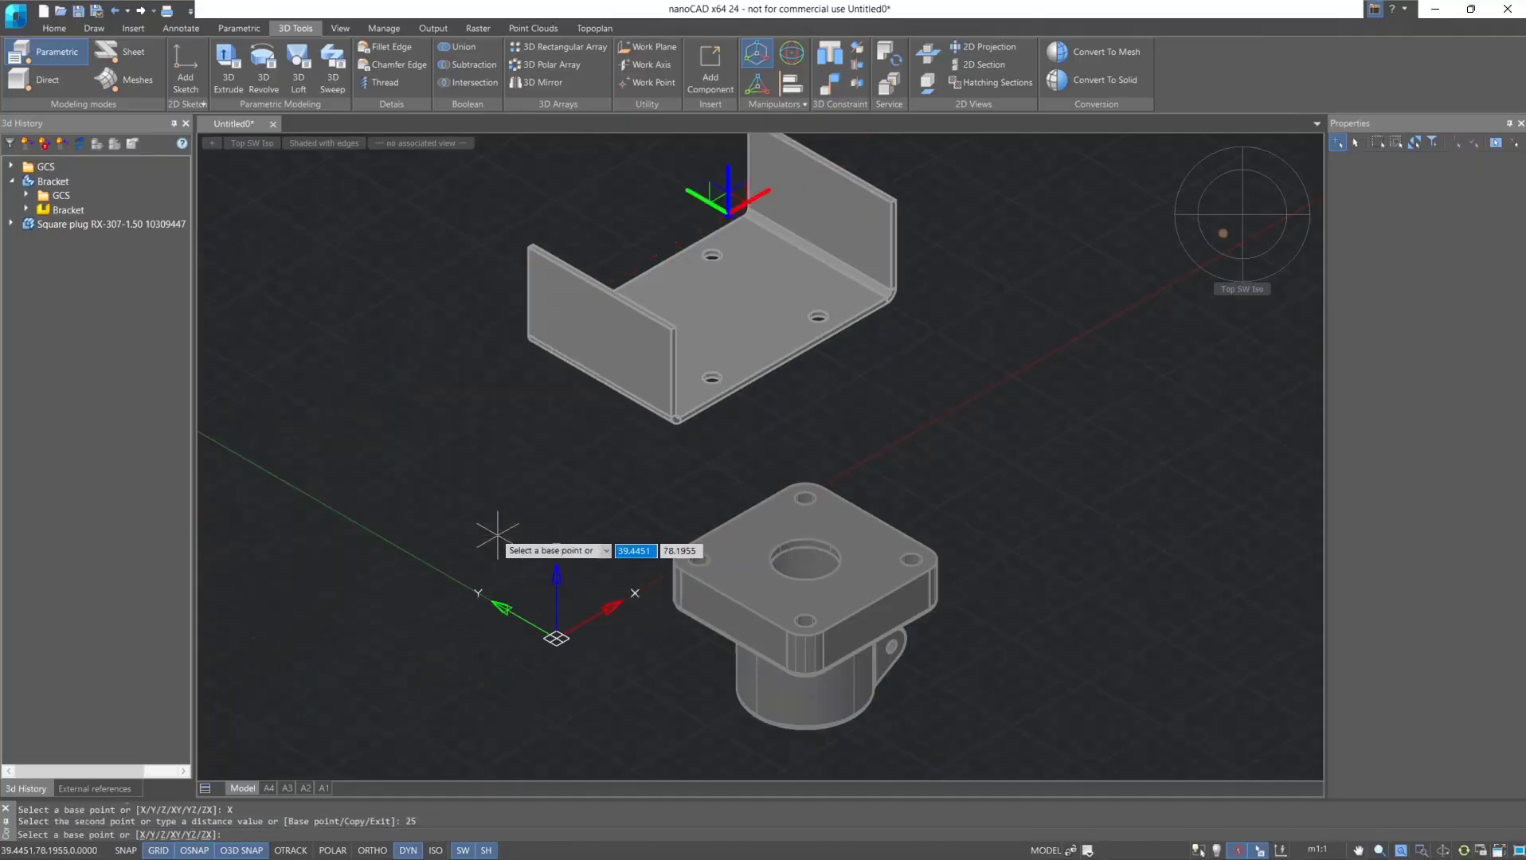
middle_drag(503, 444, 460, 525)
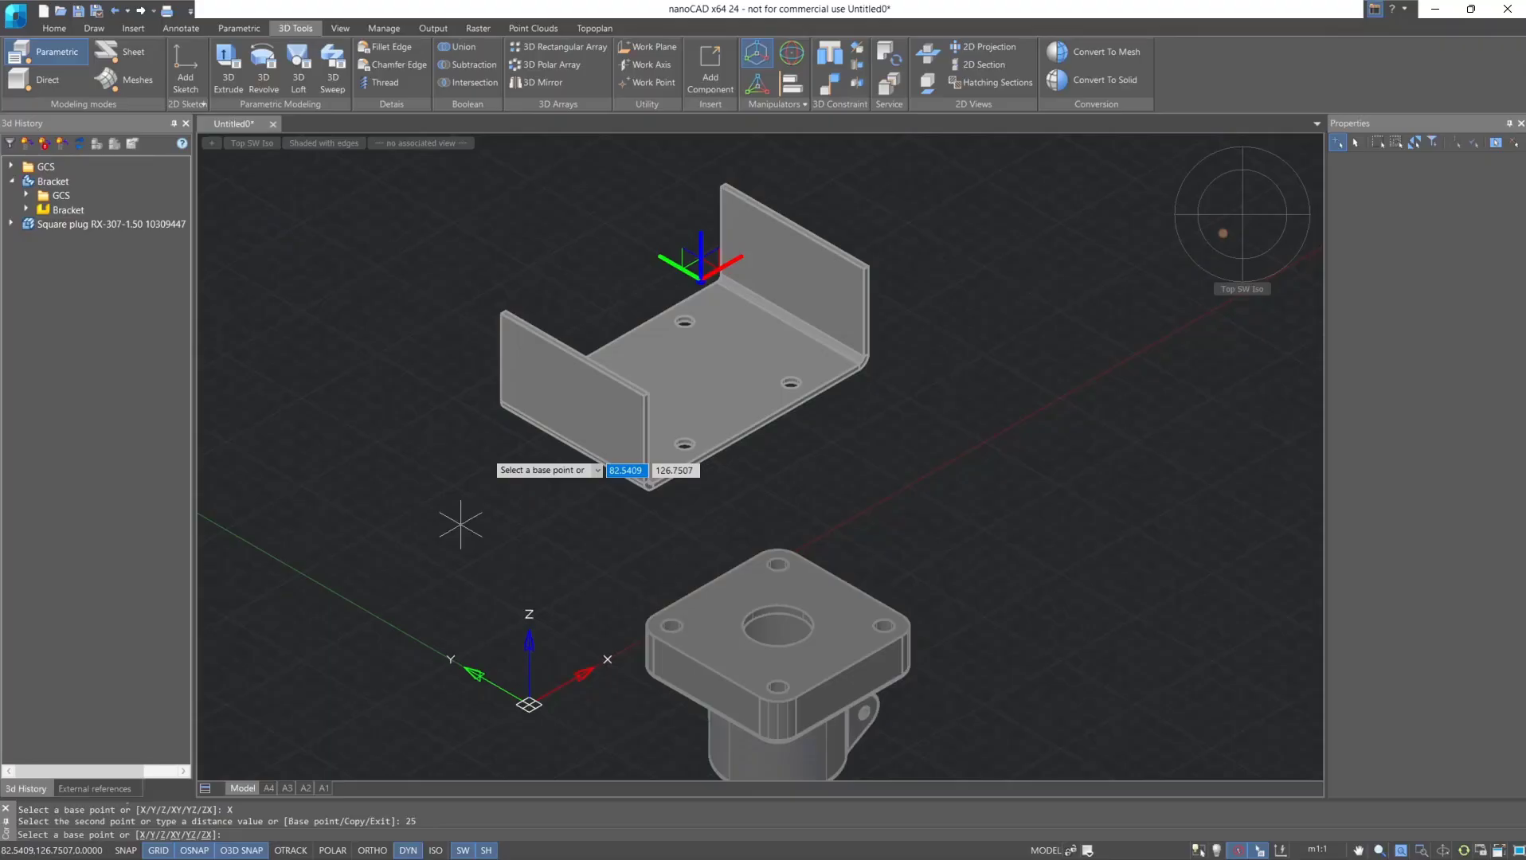
key(Escape)
key(ctrl+z)
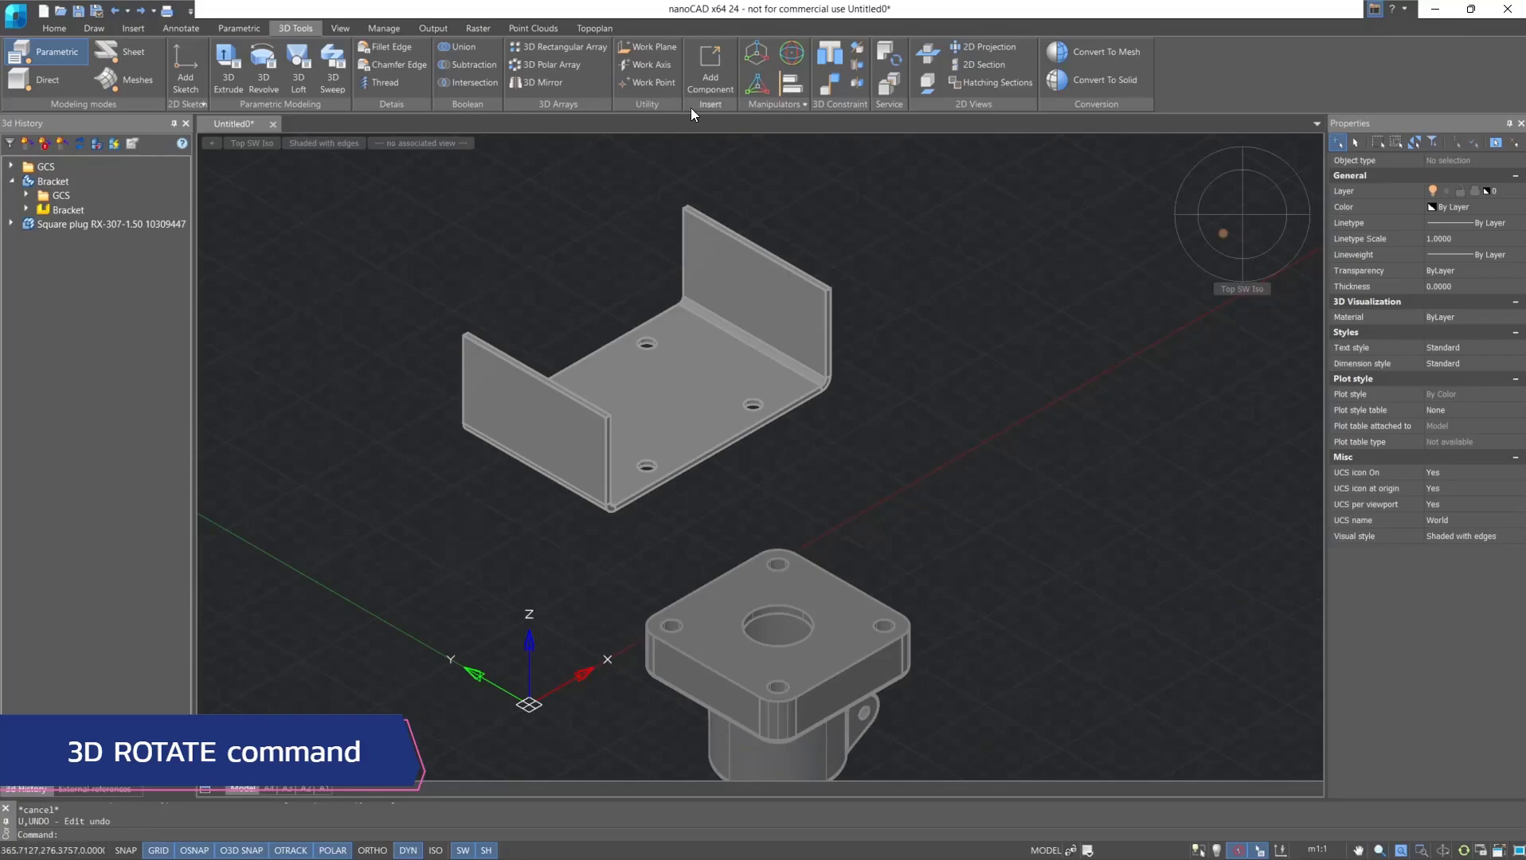
- Rotate the square plug 90 degrees about the Z axis with 3D Rotate, using the center of its large top hole as base point
click(794, 52)
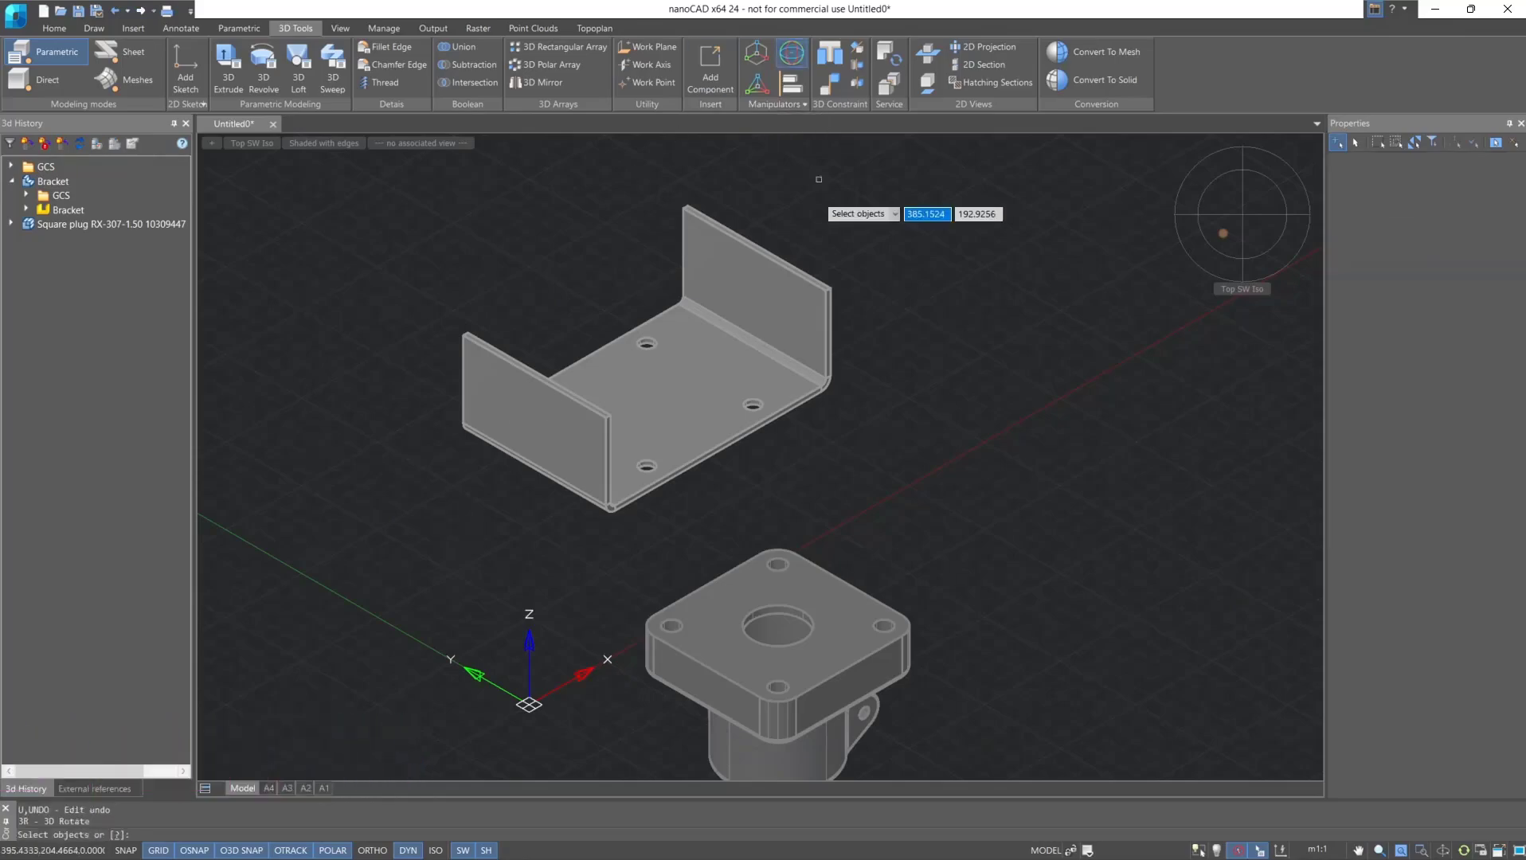
middle_drag(944, 597, 925, 461)
click(805, 514)
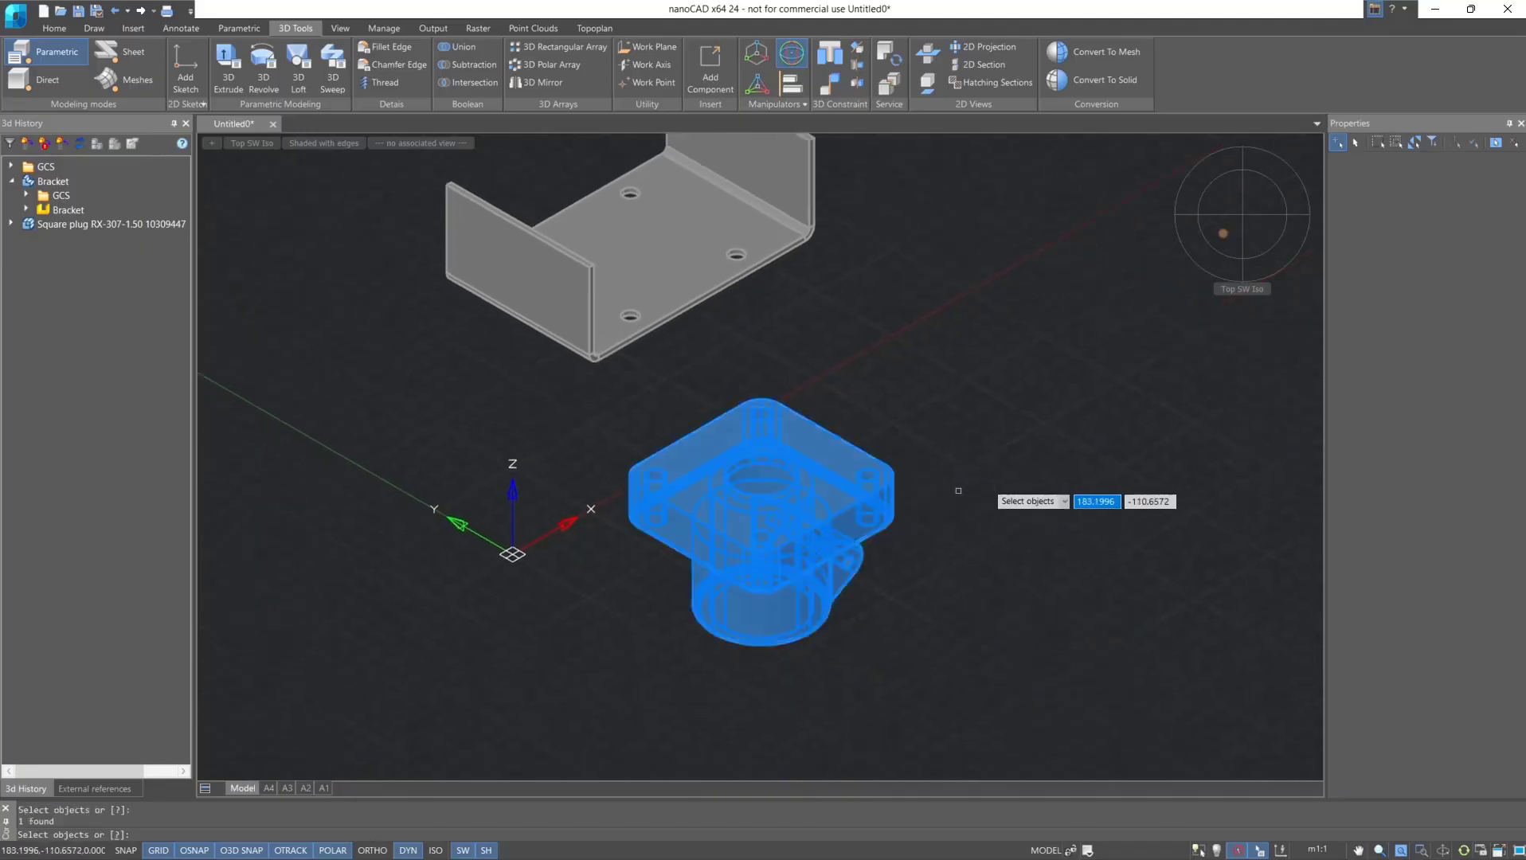
key(Return)
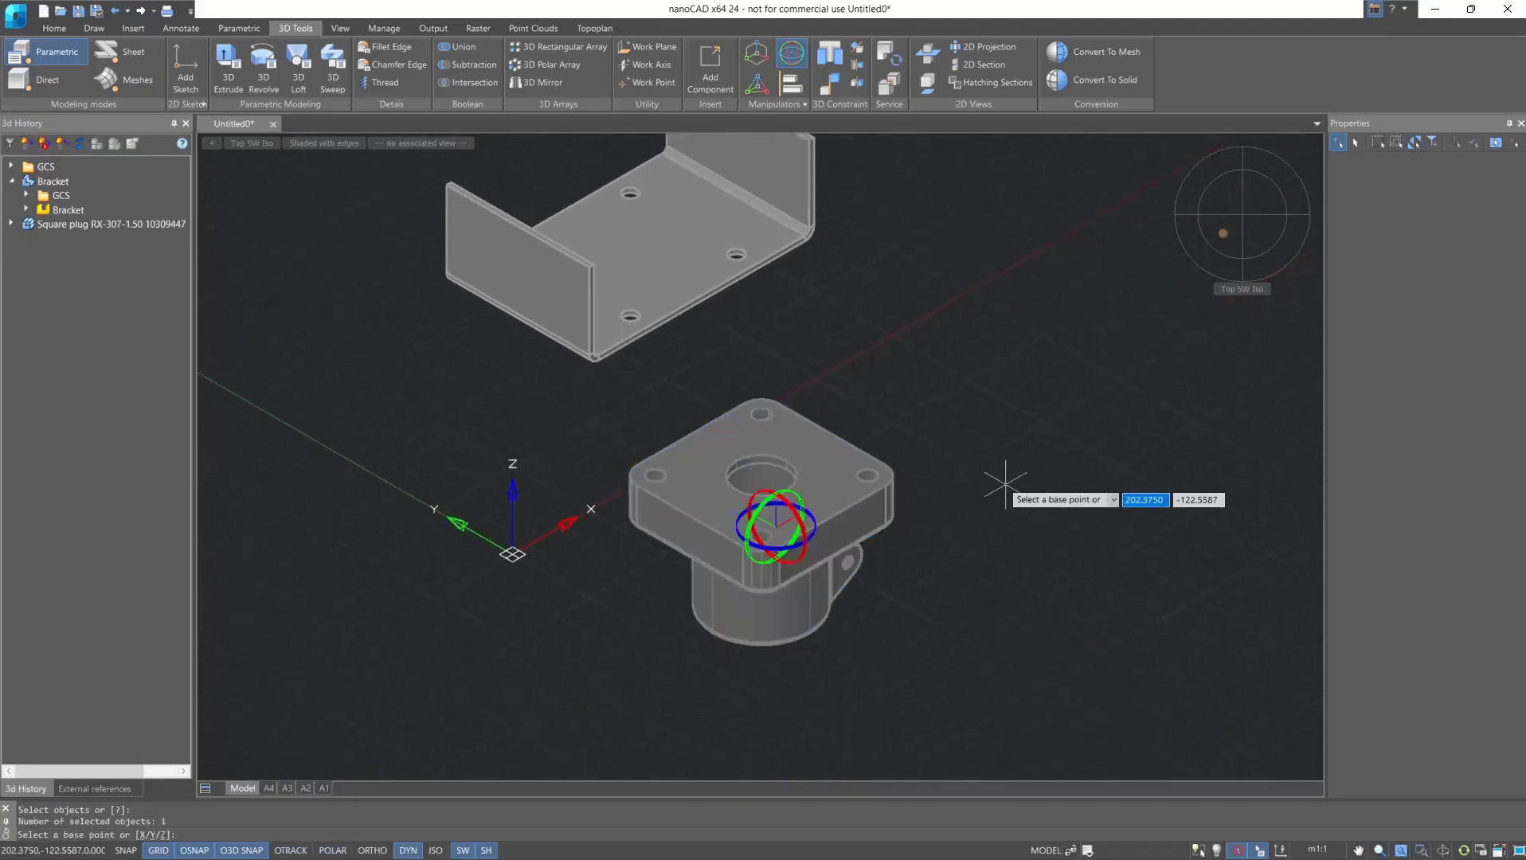
click(763, 512)
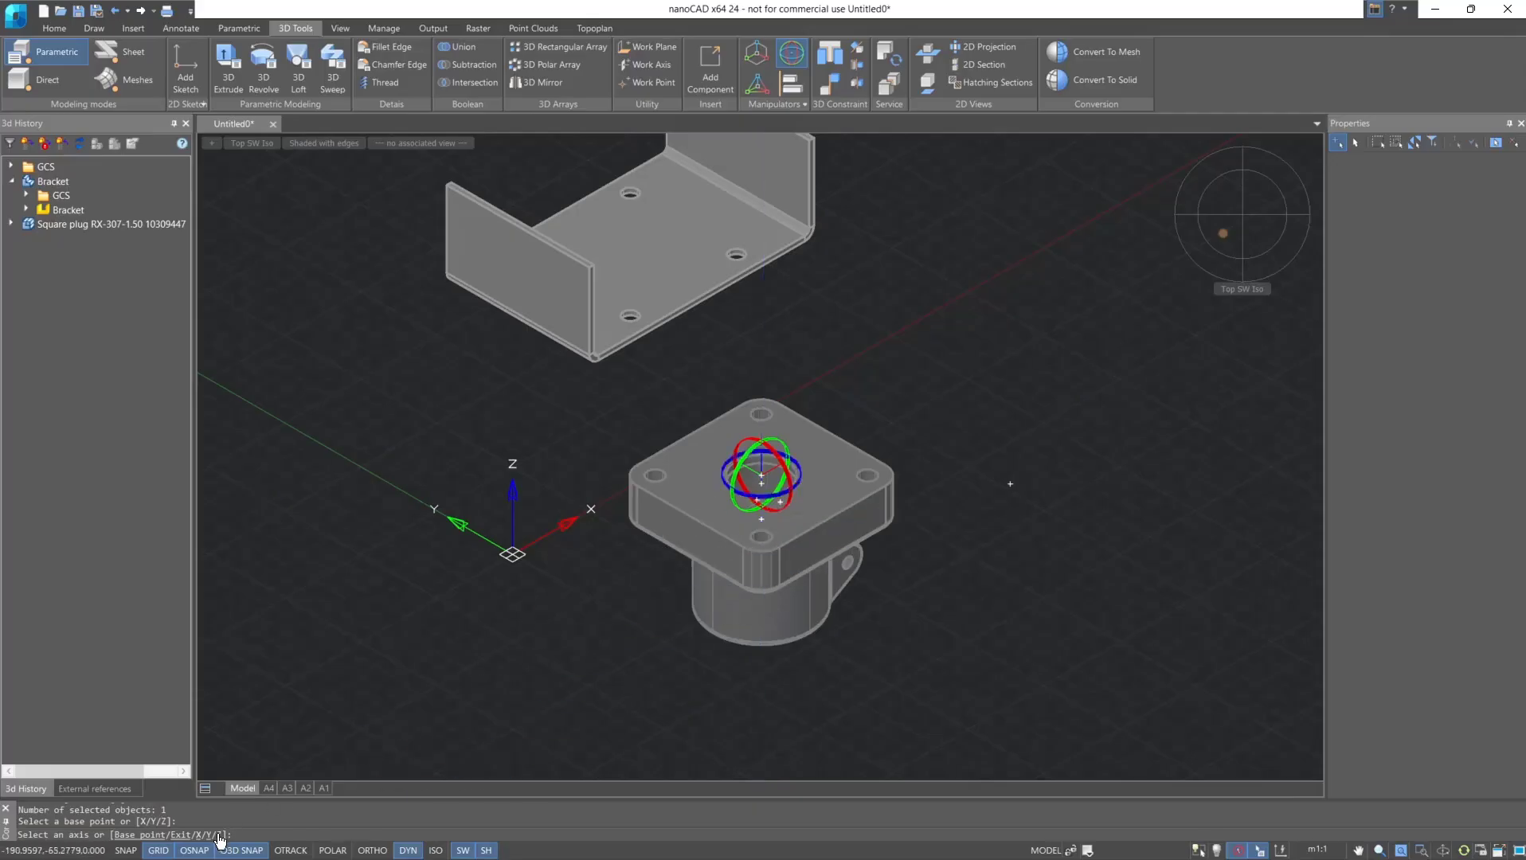
click(220, 838)
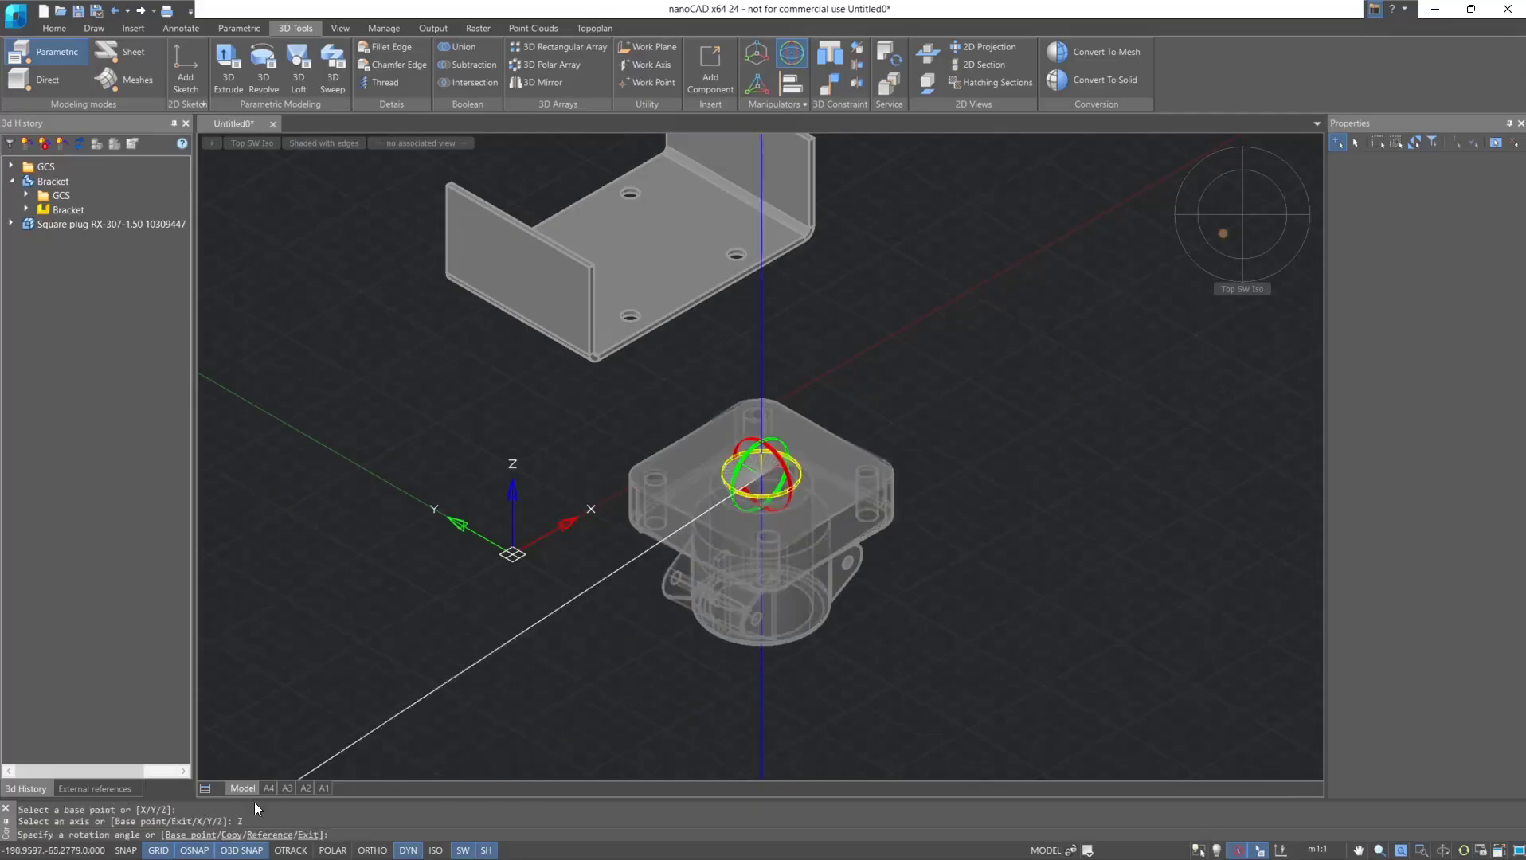
text(90)
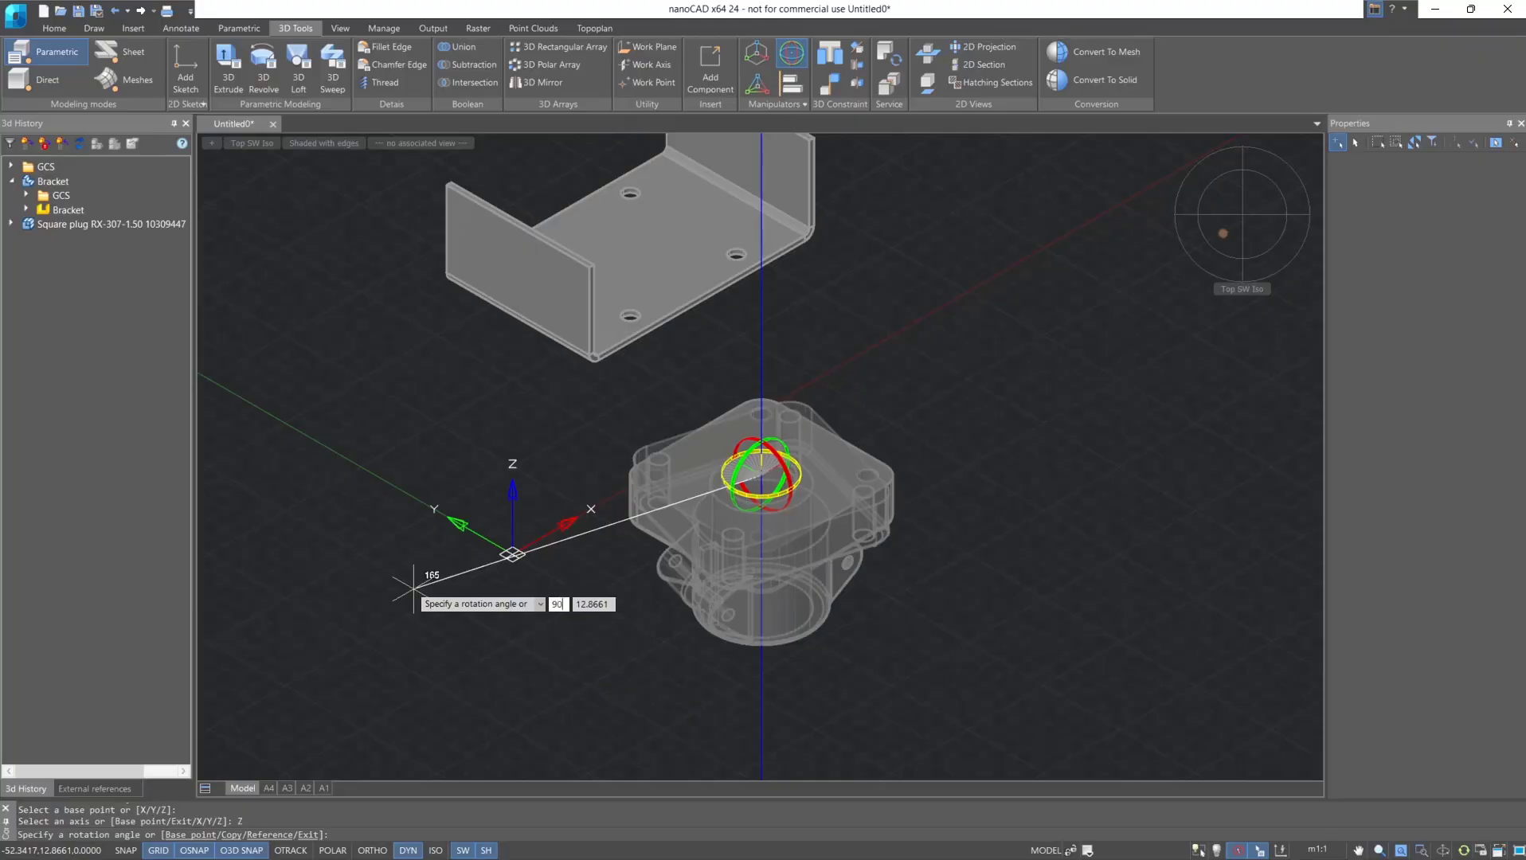
key(Return)
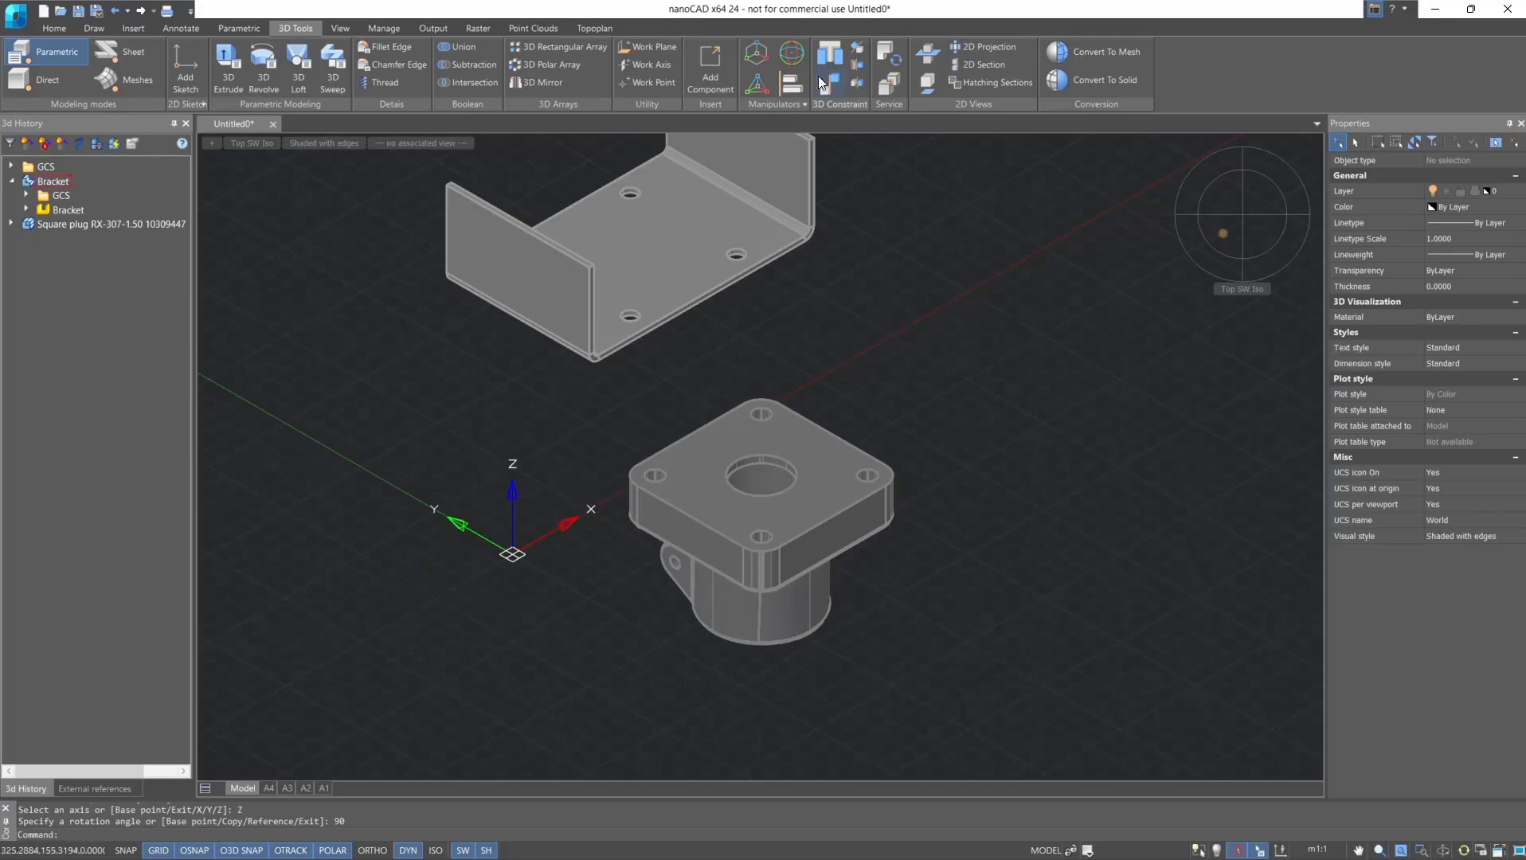
- Rotate the square plug freehand about the Z axis with 3D Rotate, using the manipulator's default center, and undo that rotation
click(800, 58)
click(802, 587)
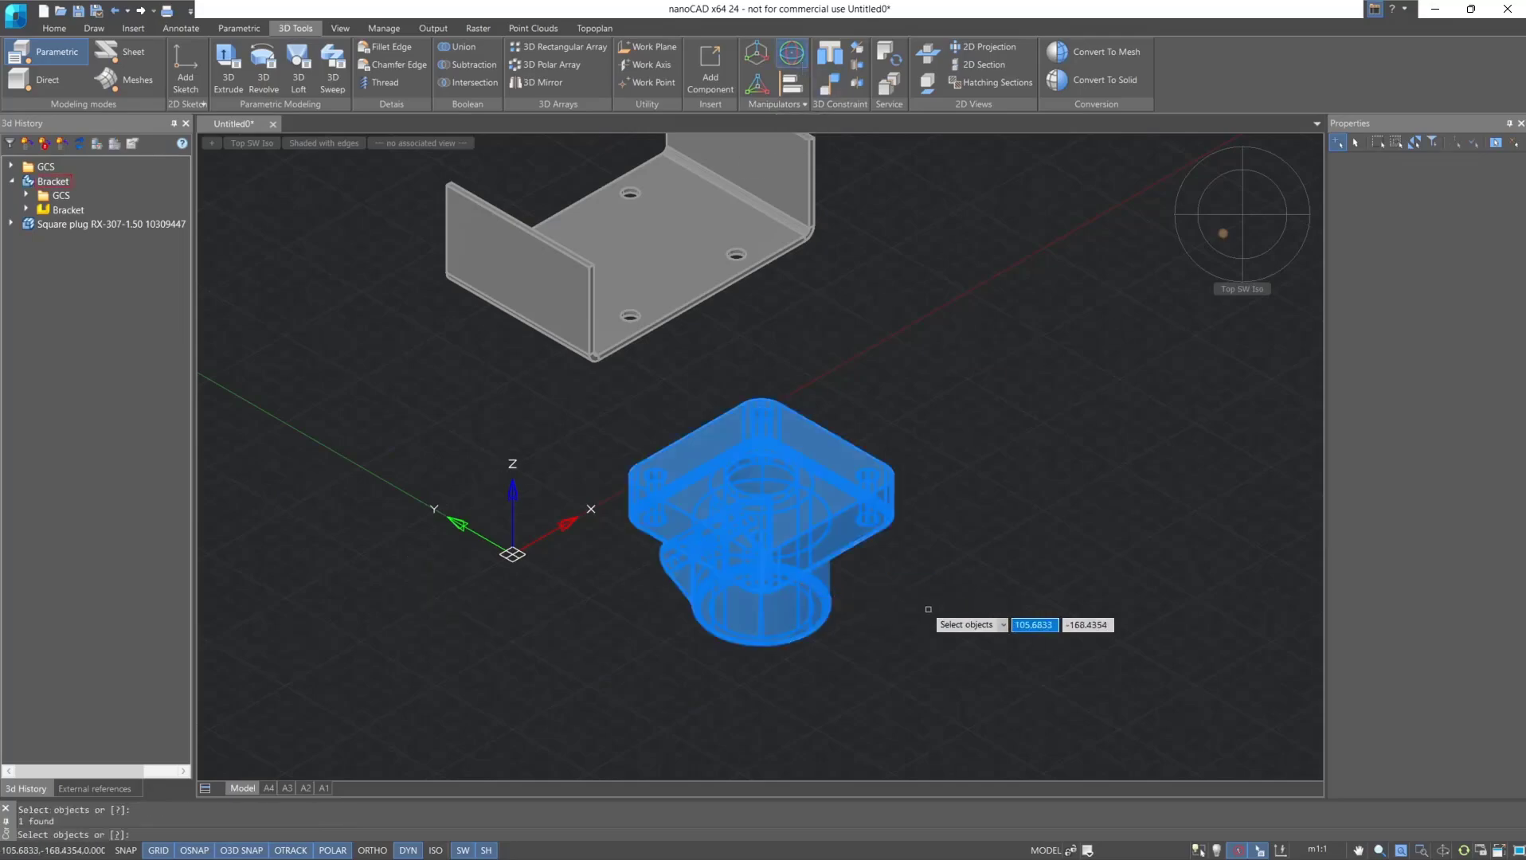
key(Return)
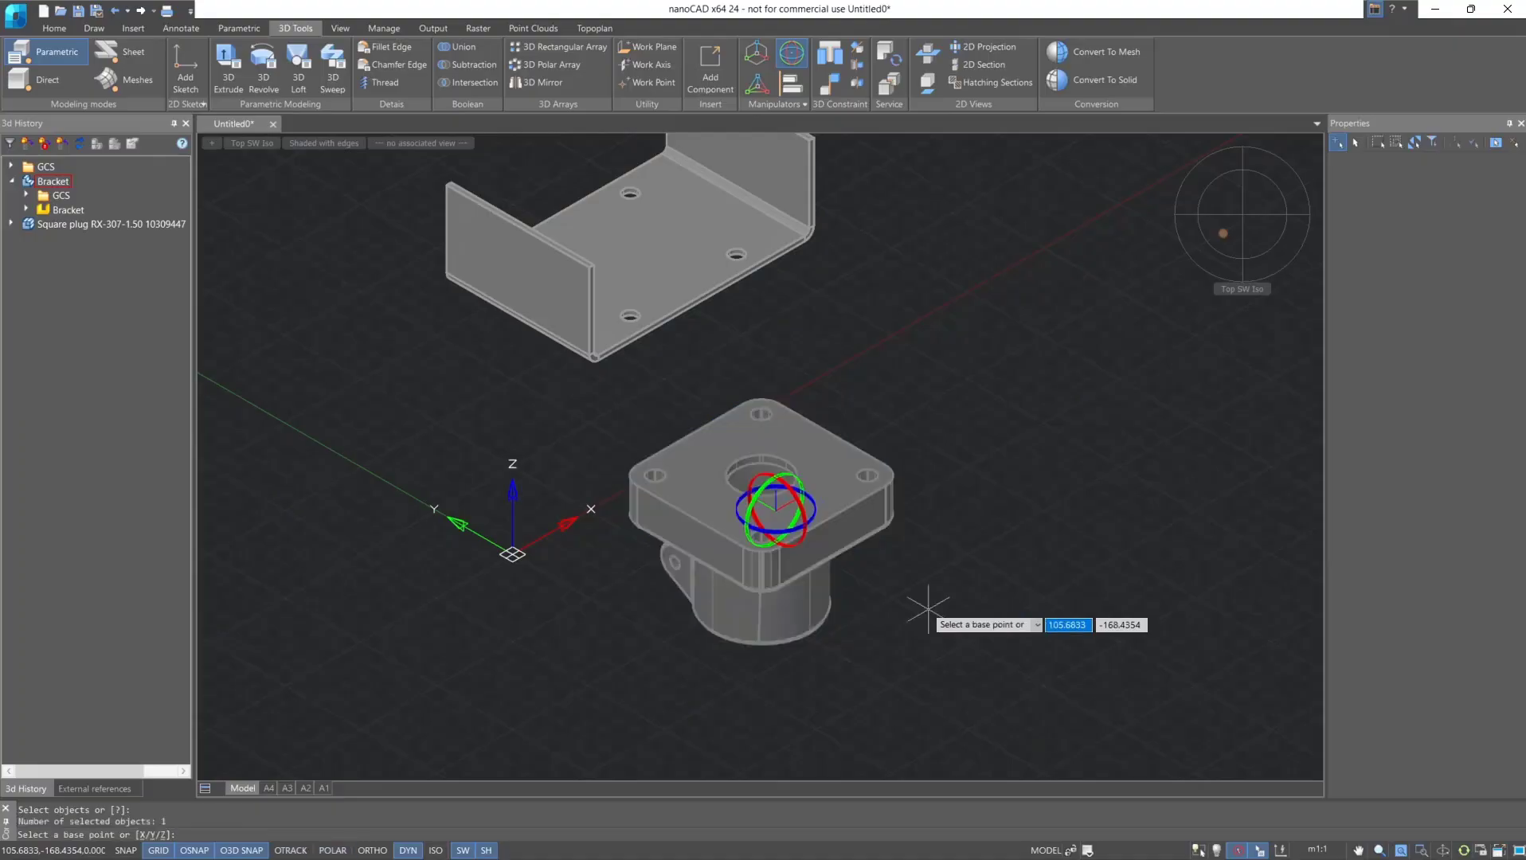
click(782, 530)
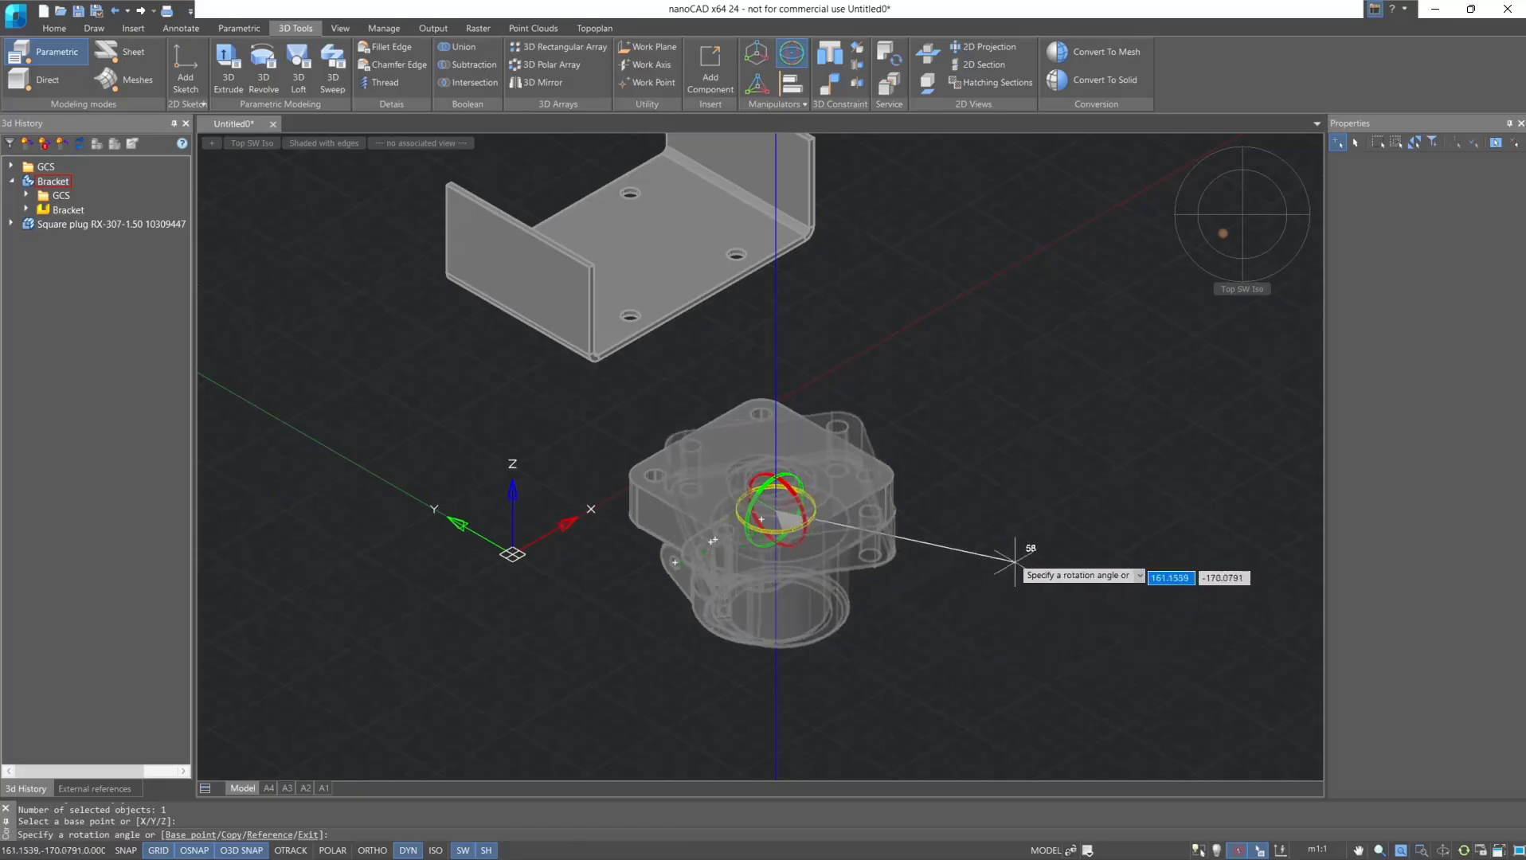
click(1054, 555)
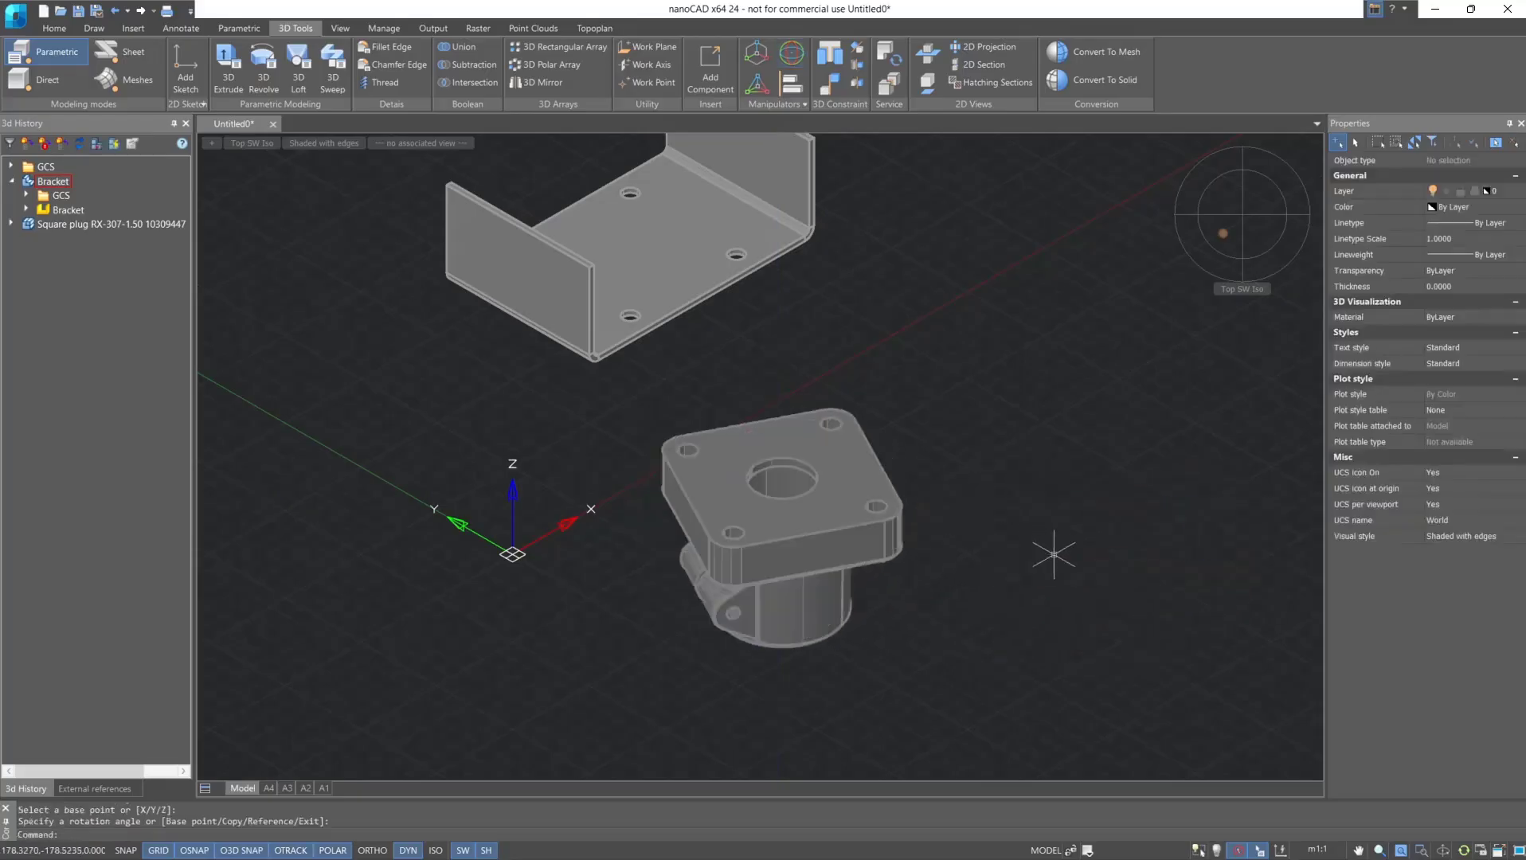
key(ctrl+z)
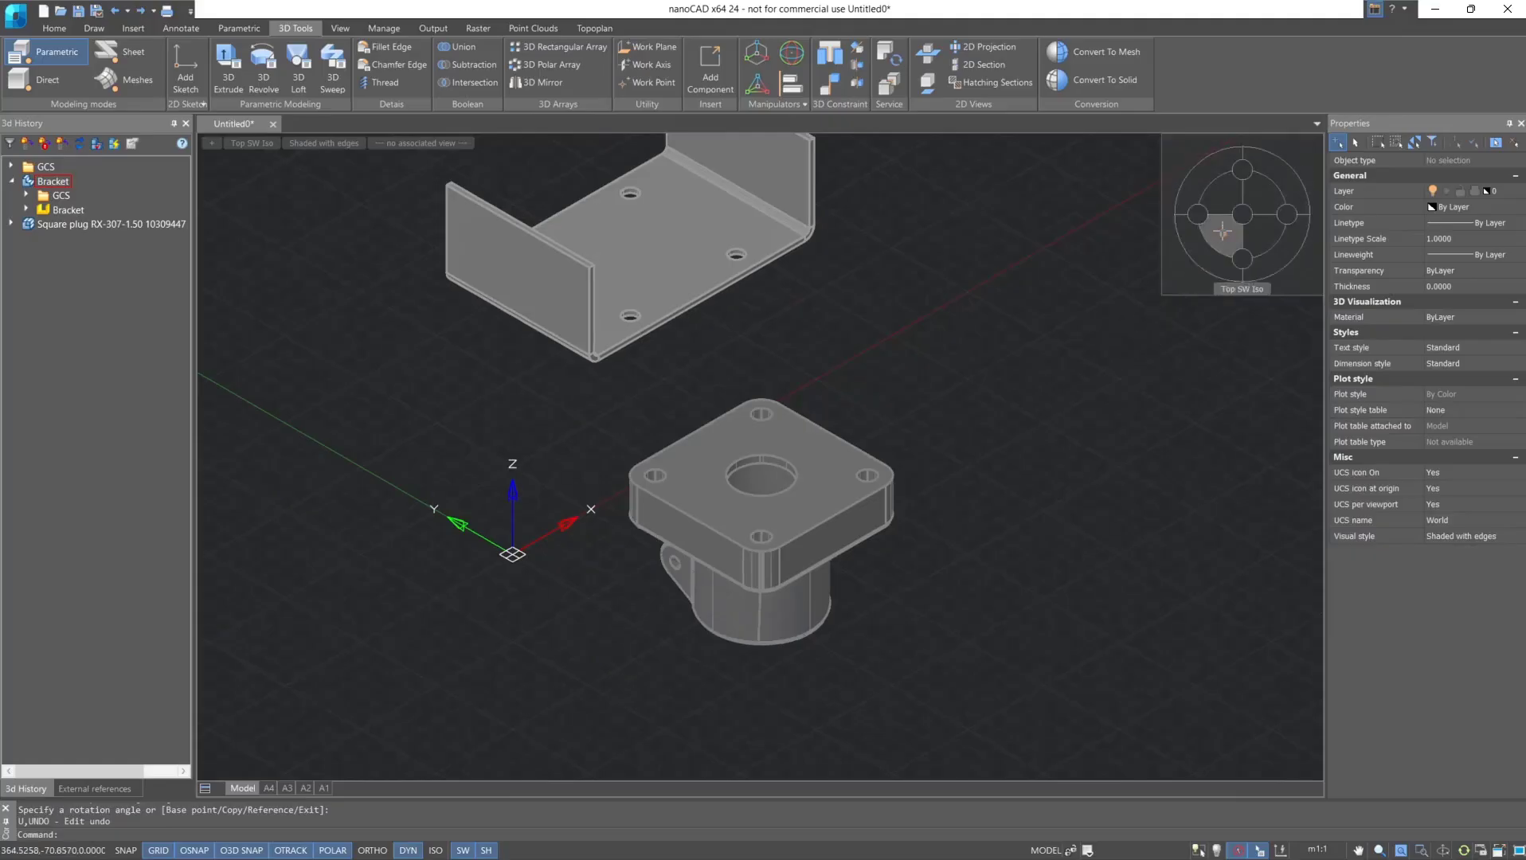
middle_drag(1222, 231, 1266, 315)
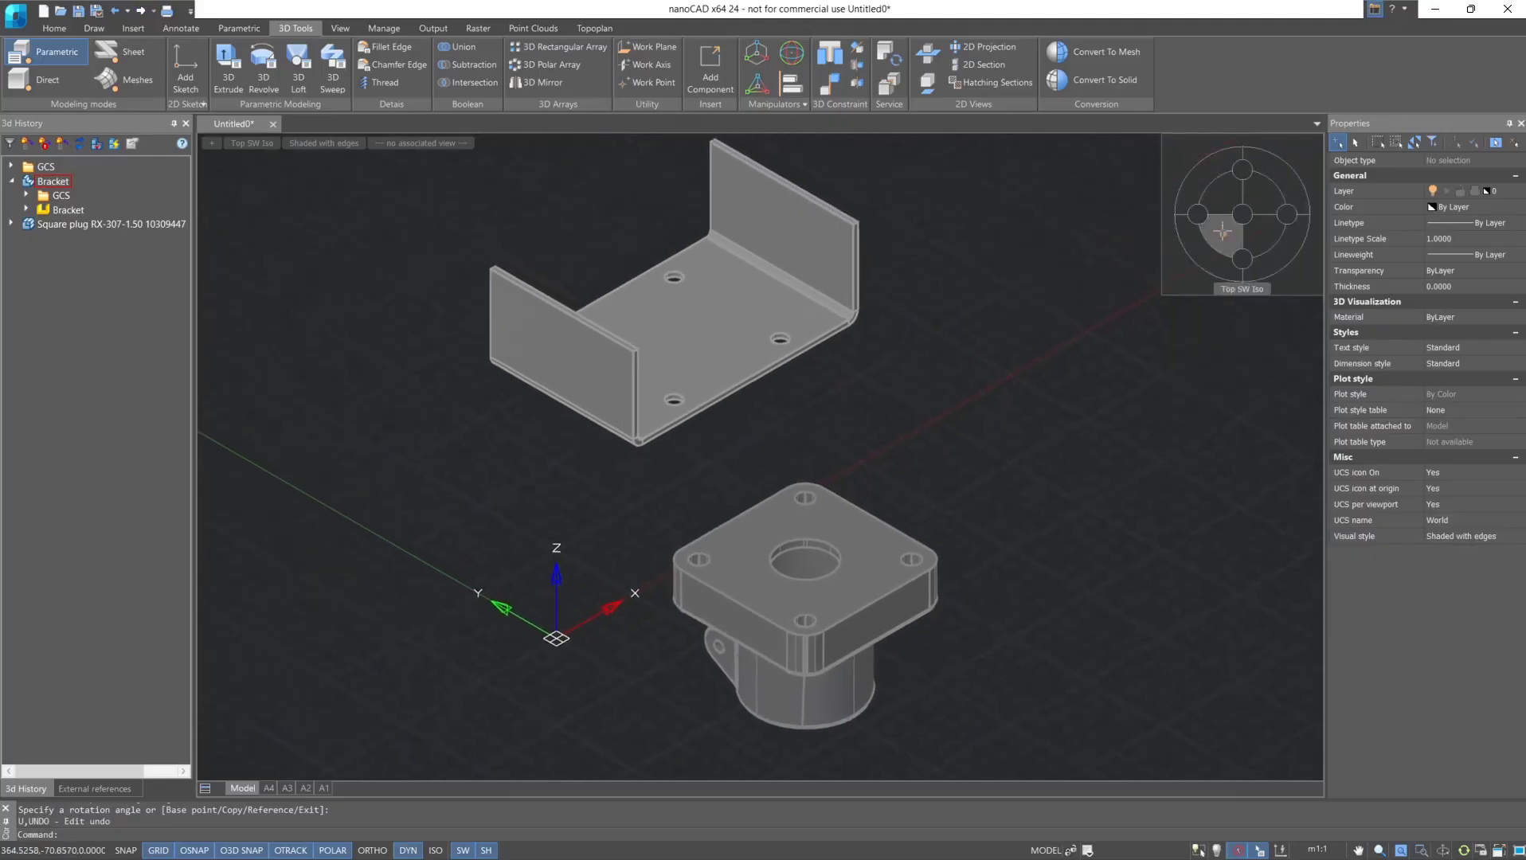